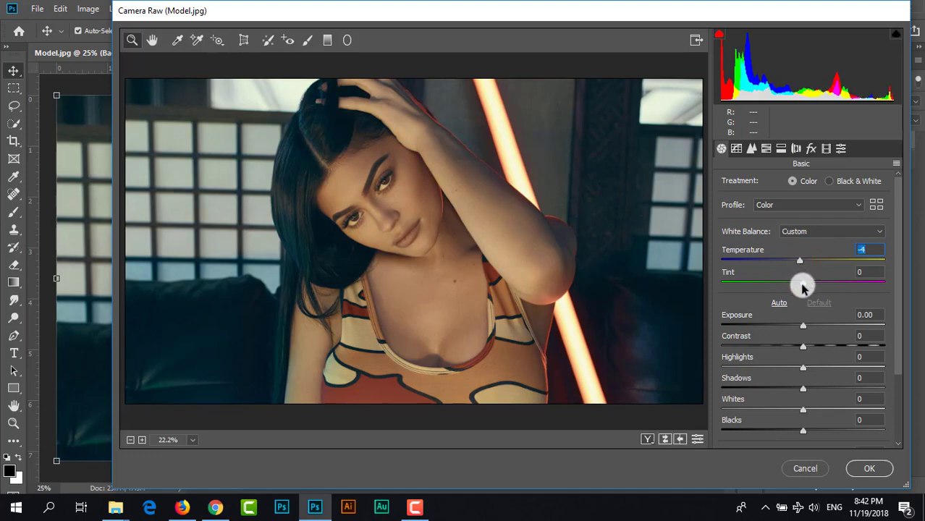
# - Set the photo's Tint to +4, Exposure to +0.35 and Contrast to +18
pyautogui.moveTo(802, 289); pyautogui.dragTo(806, 288)
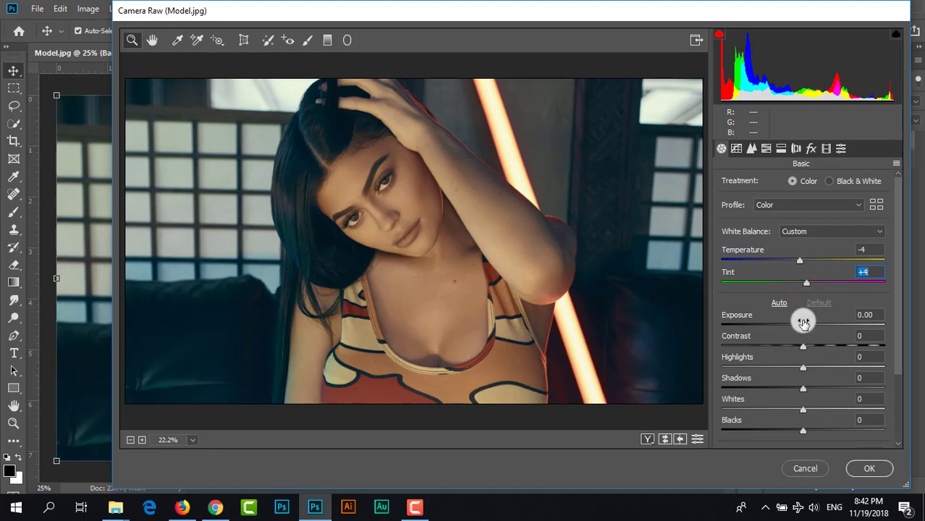
pyautogui.moveTo(801, 328); pyautogui.dragTo(808, 329)
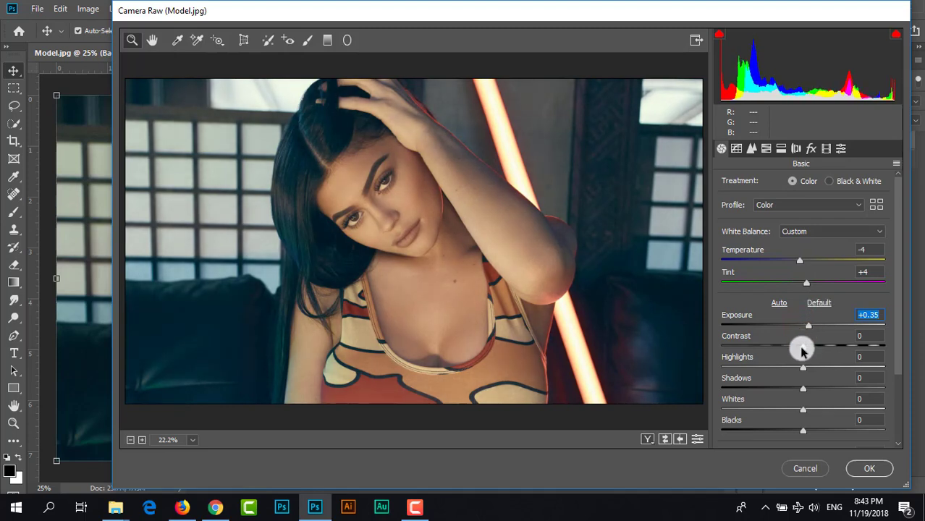
pyautogui.click(803, 347)
pyautogui.moveTo(804, 349); pyautogui.dragTo(819, 351)
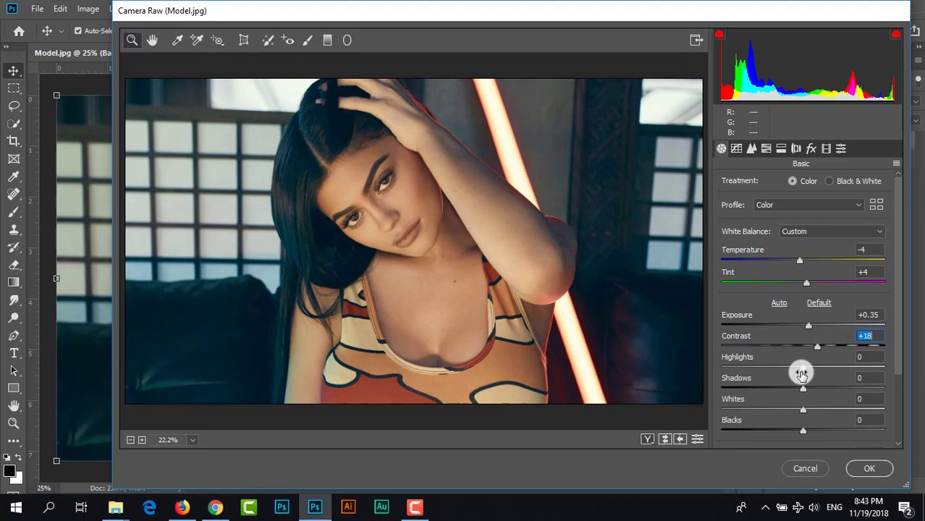
# - Set the photo's Highlights to -38, Shadows to -80, Whites to +56 and Blacks to -32
pyautogui.moveTo(802, 371); pyautogui.dragTo(775, 385)
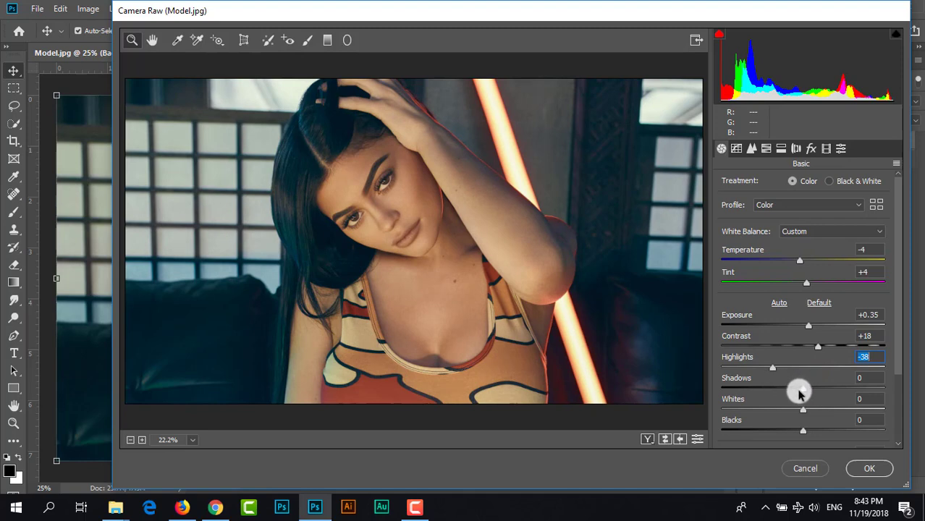
pyautogui.moveTo(801, 391); pyautogui.dragTo(736, 398)
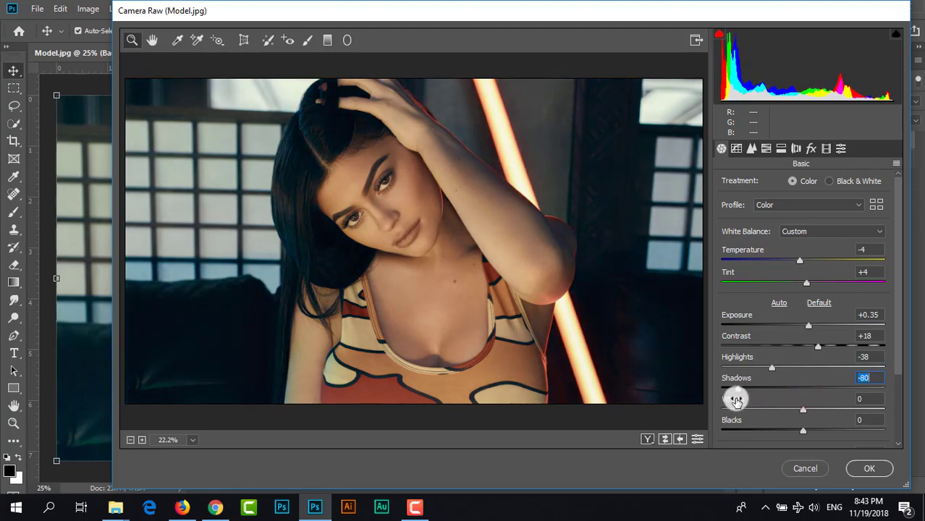
pyautogui.scroll(-3, 769, 390)
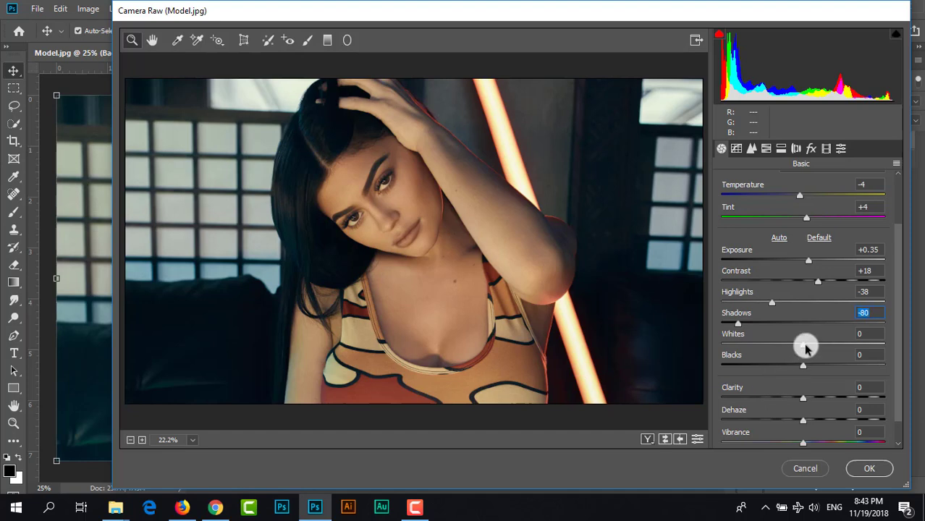
pyautogui.moveTo(805, 349); pyautogui.dragTo(848, 345)
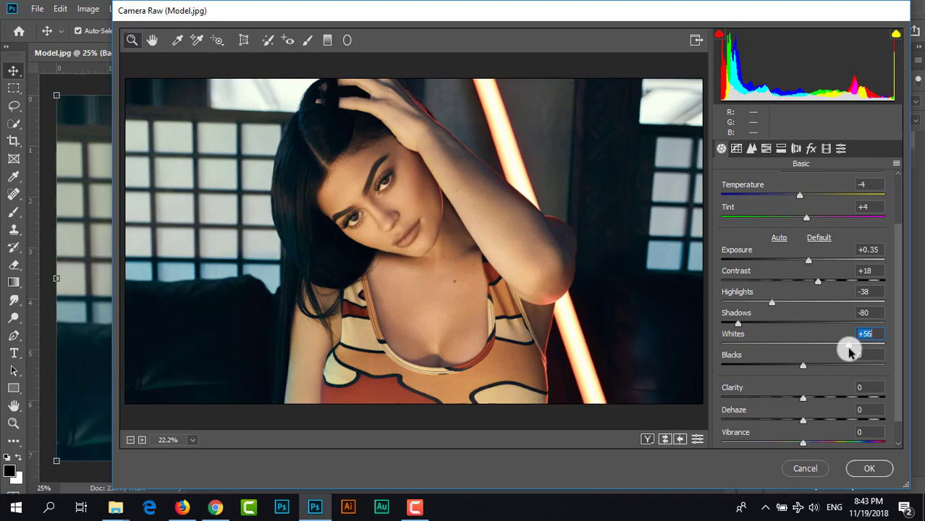
pyautogui.moveTo(803, 368); pyautogui.dragTo(778, 375)
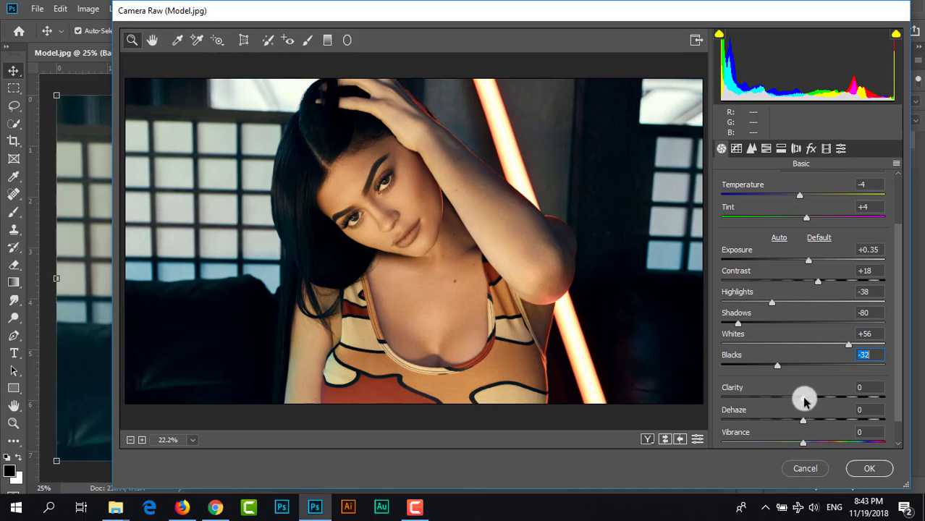
# - Set the photo's Clarity to +3, Vibrance to +4 and Saturation to +3
pyautogui.moveTo(804, 398); pyautogui.dragTo(807, 402)
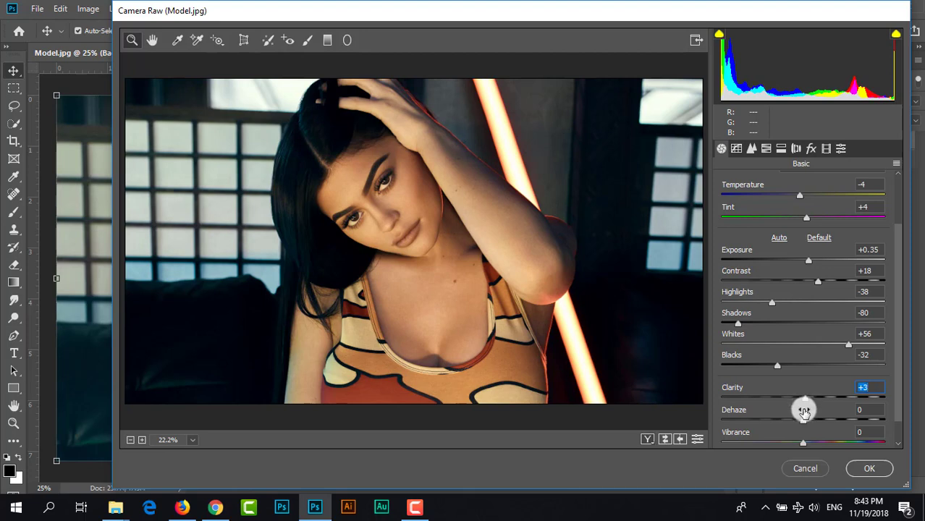
pyautogui.scroll(-2, 805, 412)
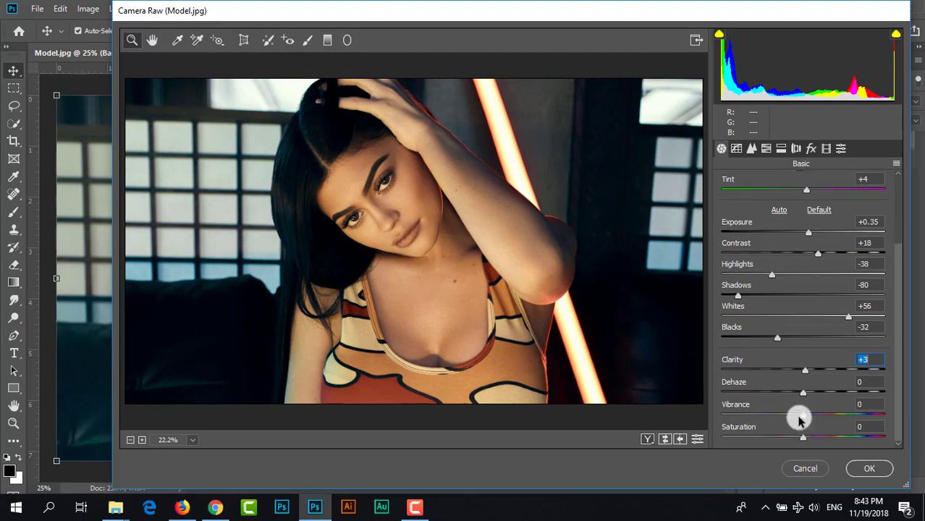
pyautogui.moveTo(804, 418); pyautogui.dragTo(807, 418)
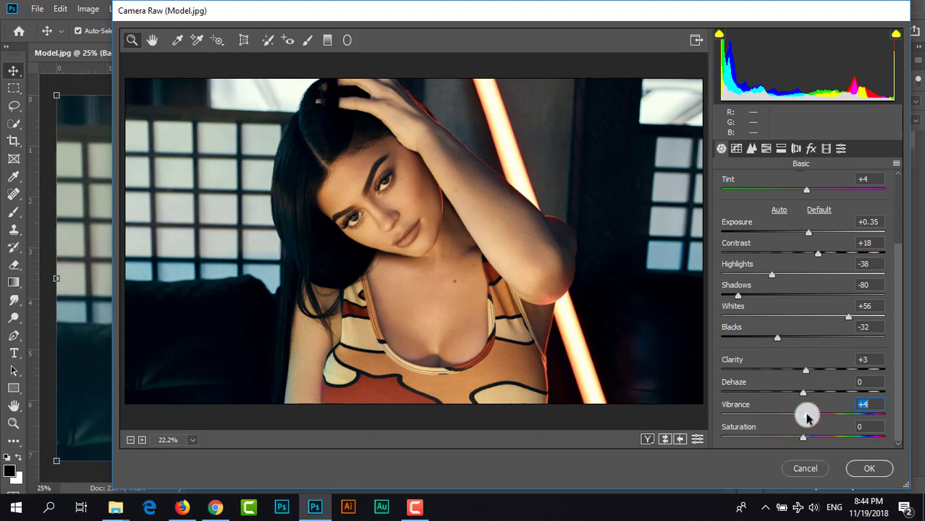
pyautogui.moveTo(802, 438); pyautogui.dragTo(803, 440)
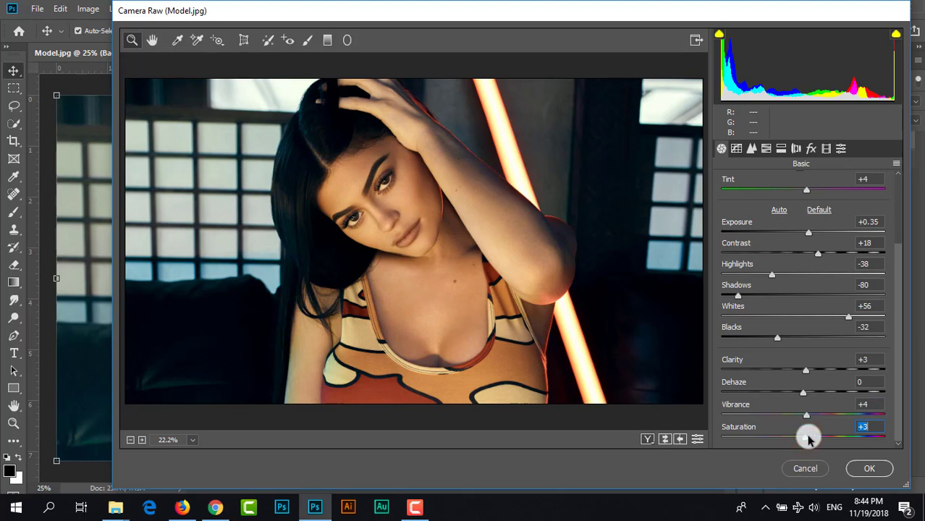
# - On the Red channel's point tone curve, move the black point to input 12, output 0 and the white point to input 237, output 255
pyautogui.click(736, 148)
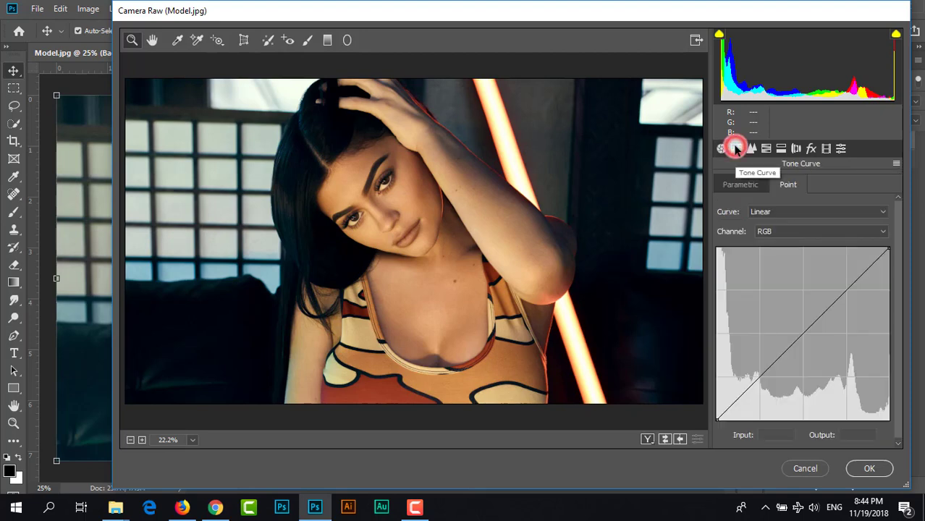
pyautogui.click(733, 185)
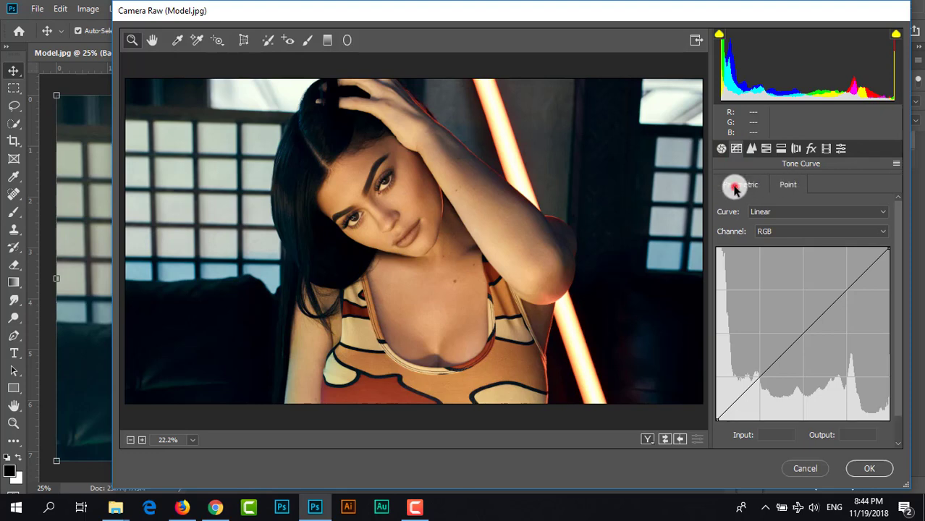
pyautogui.click(787, 185)
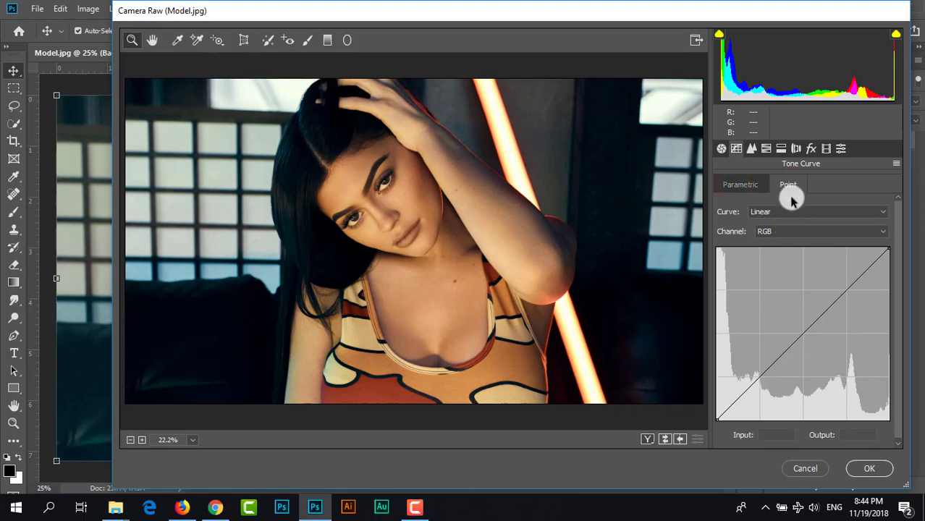
pyautogui.click(783, 230)
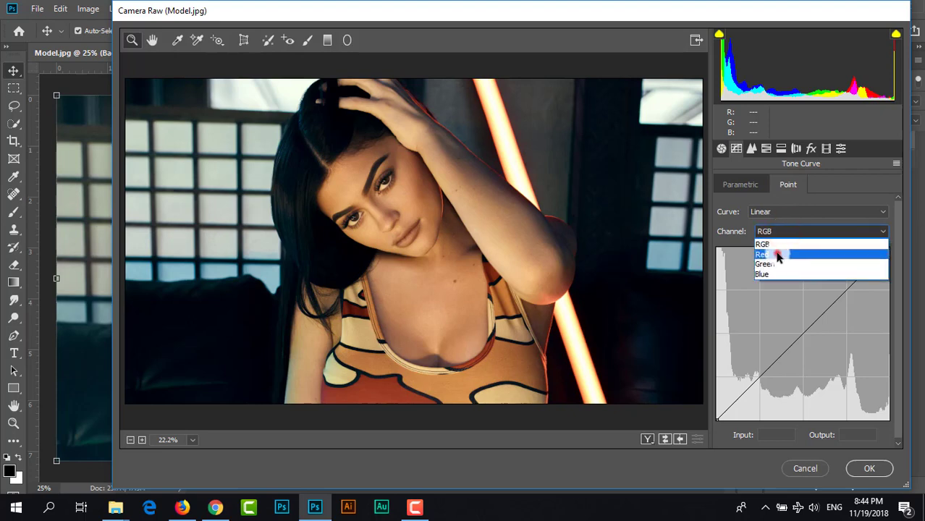
pyautogui.click(778, 255)
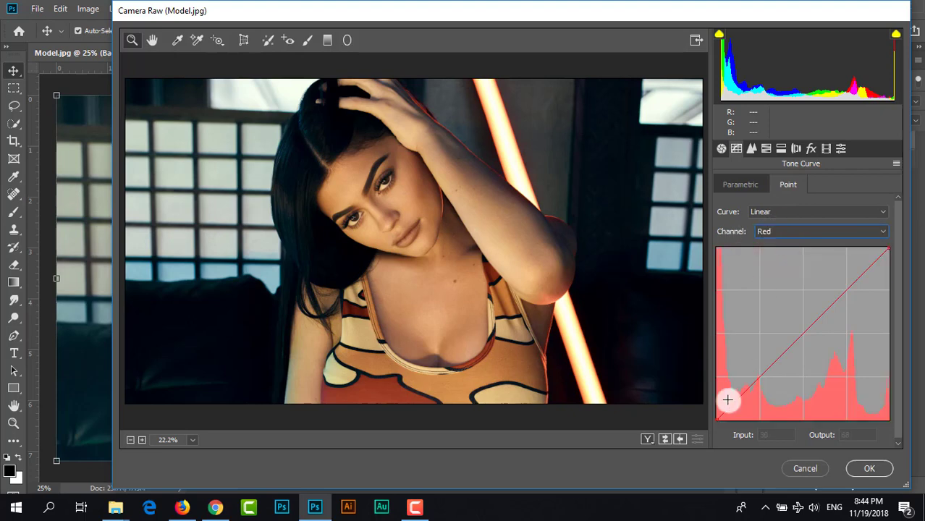
pyautogui.moveTo(716, 421); pyautogui.dragTo(720, 421)
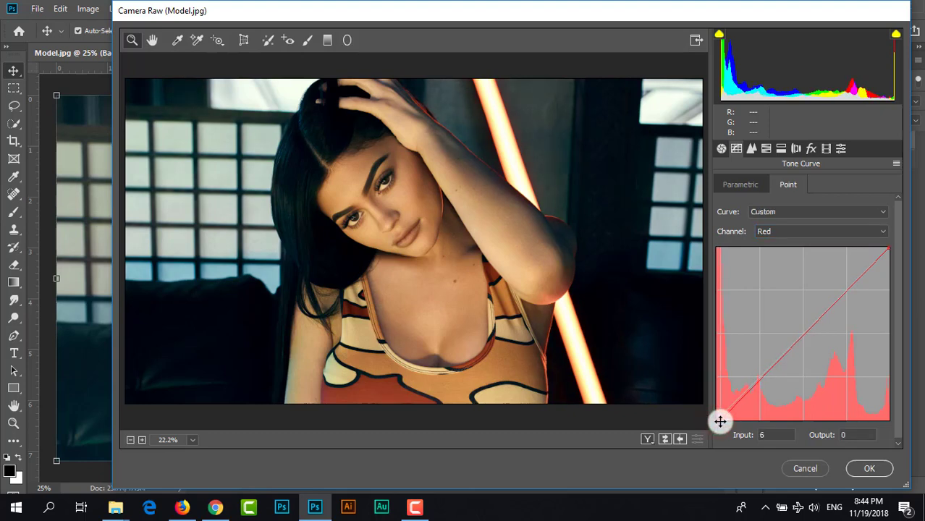
pyautogui.moveTo(721, 421); pyautogui.dragTo(725, 424)
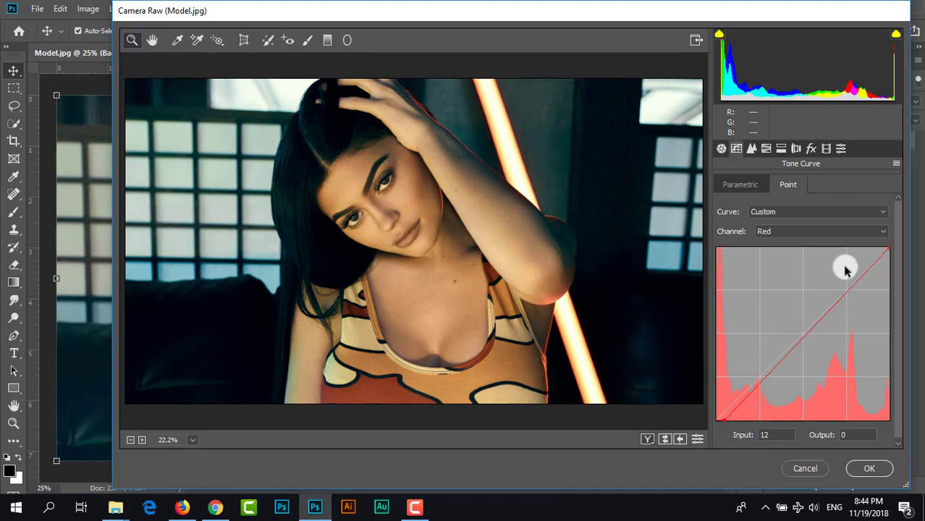
pyautogui.moveTo(888, 247); pyautogui.dragTo(876, 243)
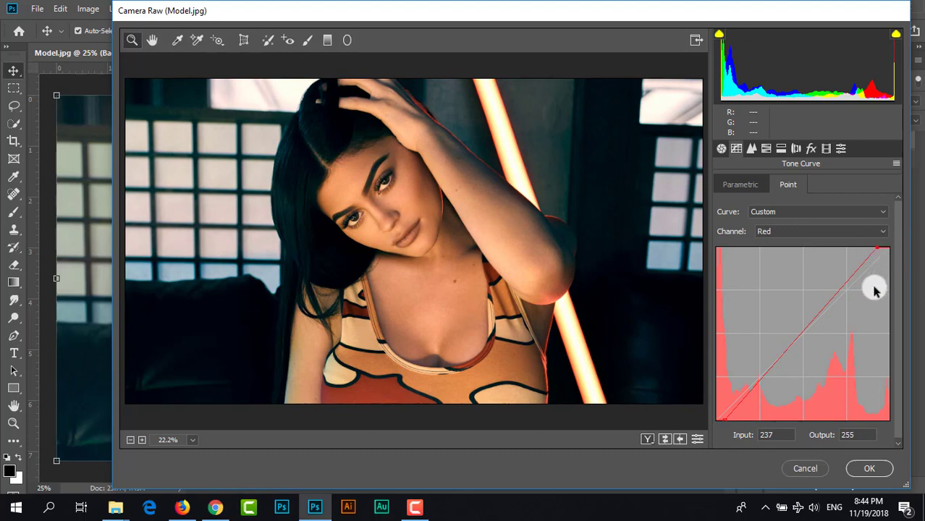
# - On the Green channel's tone curve, move the black point to input 12, output 0 and the white point to input 238, output 255
pyautogui.click(787, 231)
pyautogui.click(778, 265)
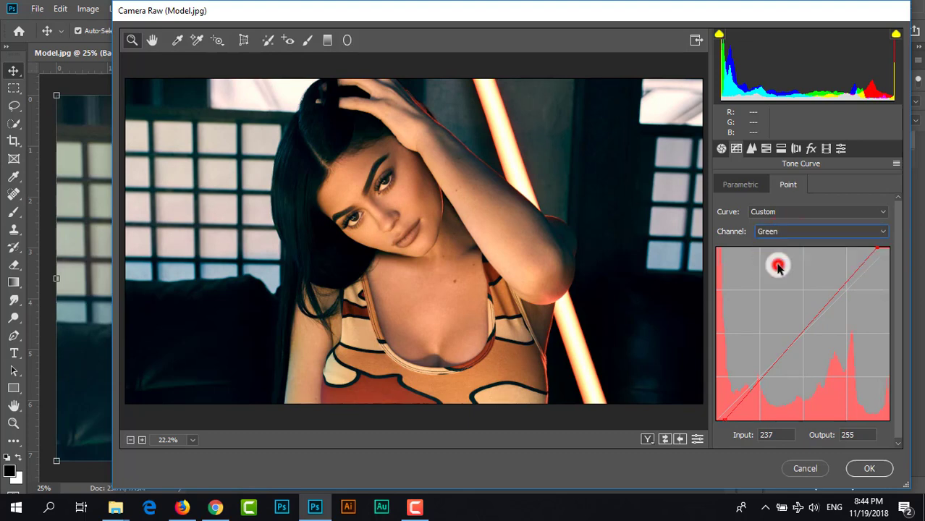
pyautogui.click(718, 420)
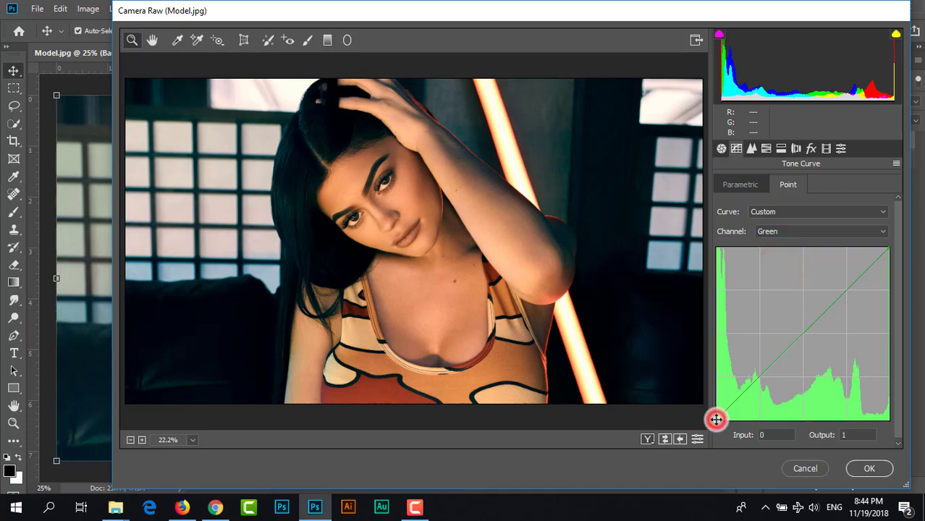
pyautogui.moveTo(719, 421); pyautogui.dragTo(724, 423)
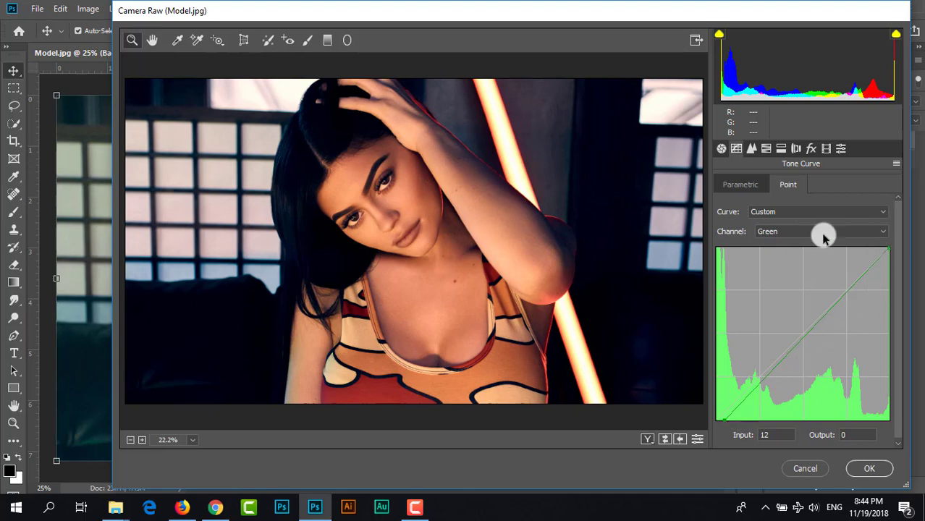
pyautogui.moveTo(886, 249); pyautogui.dragTo(877, 243)
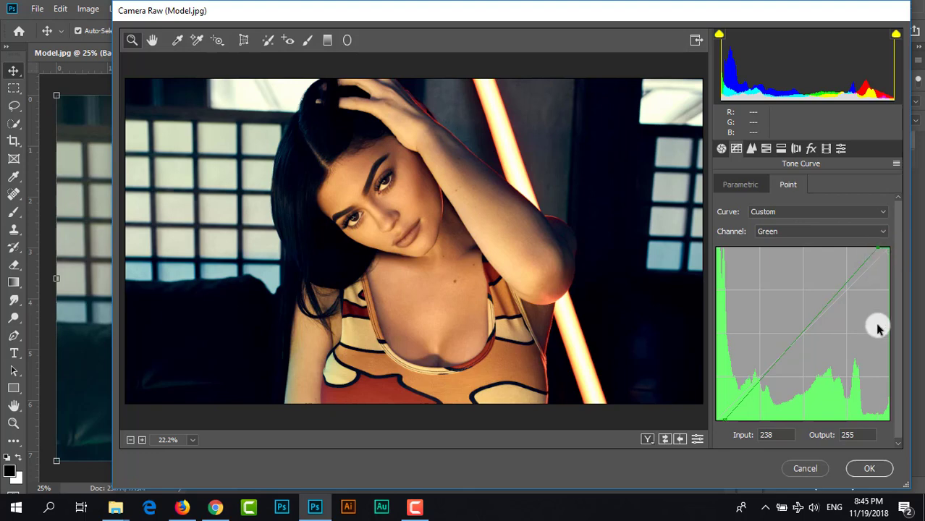
# - On the Blue channel's tone curve, move the black point to input 11, output 0 and the white point to input 239, output 255
pyautogui.click(773, 230)
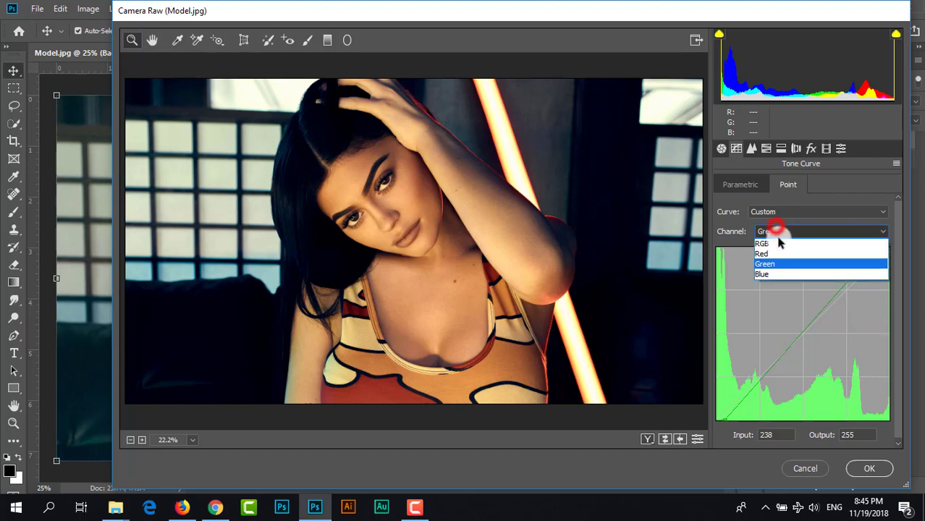
pyautogui.click(776, 278)
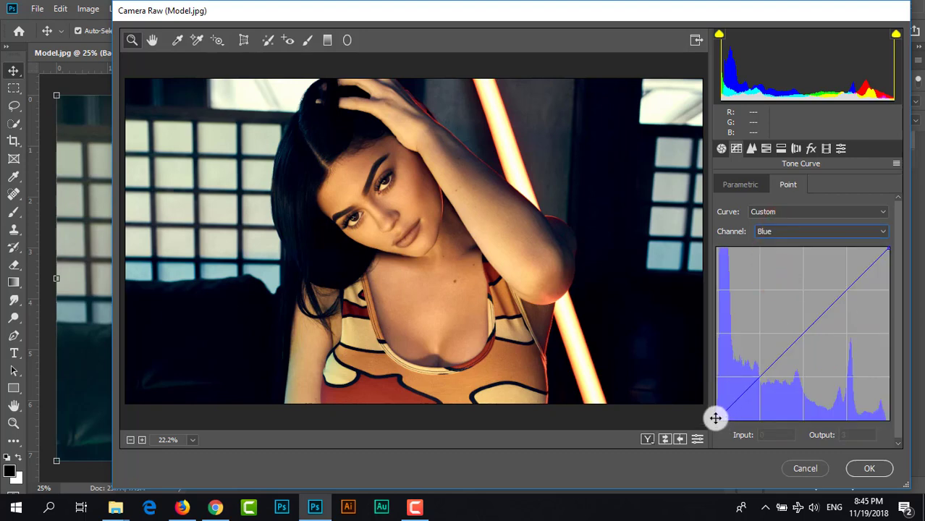
pyautogui.moveTo(715, 418); pyautogui.dragTo(723, 423)
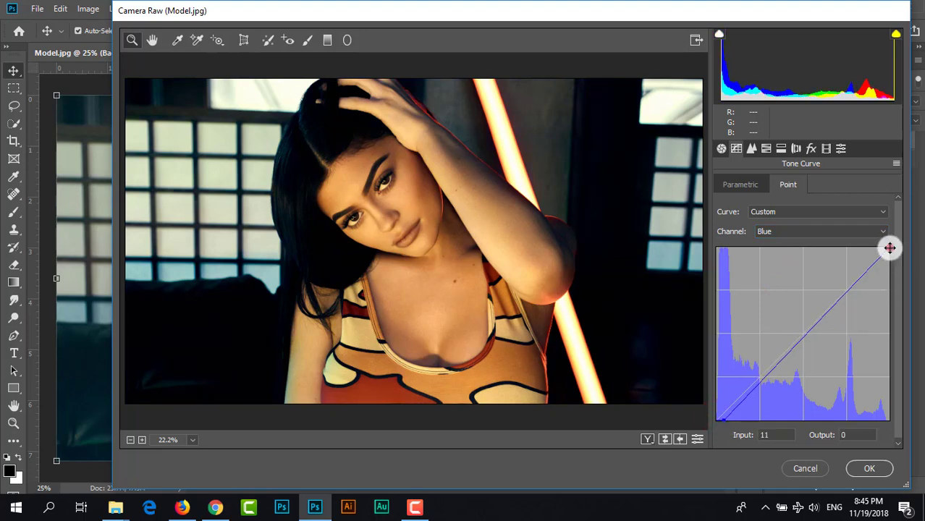
pyautogui.moveTo(890, 249); pyautogui.dragTo(879, 244)
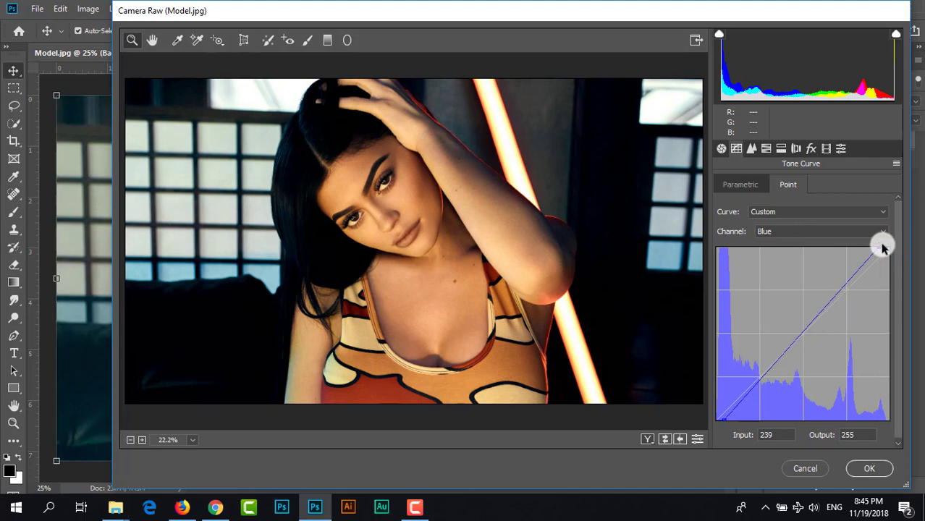
# - Add three points along the RGB tone curve, from about input 42 to about input 166, and raise the black point to output 21
pyautogui.click(769, 231)
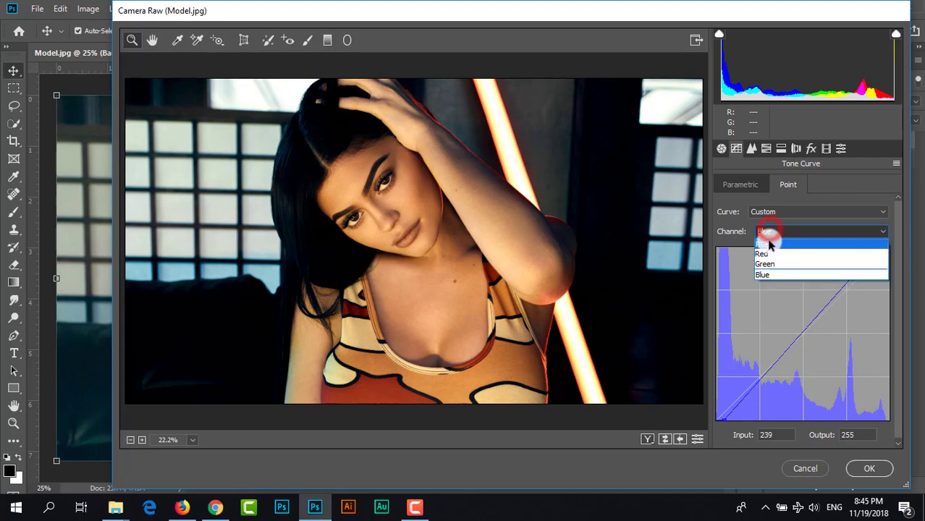
pyautogui.click(765, 232)
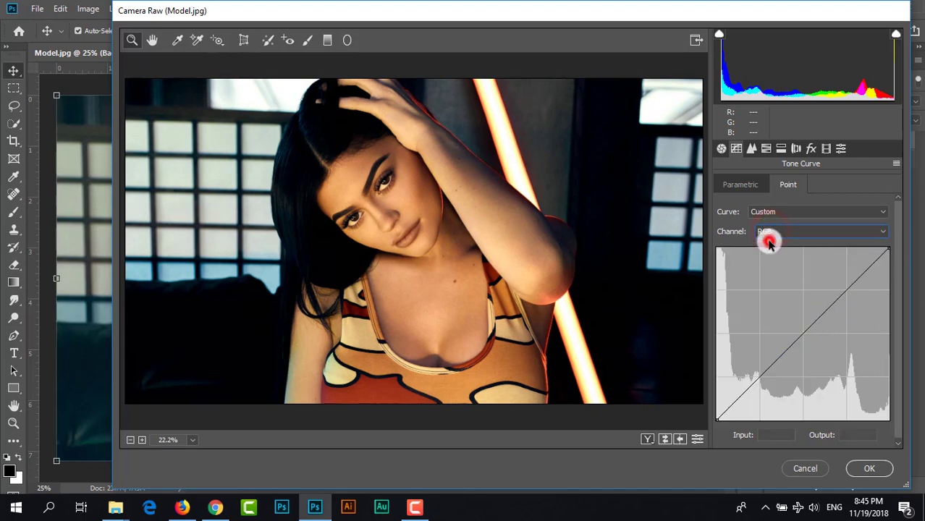
pyautogui.click(744, 391)
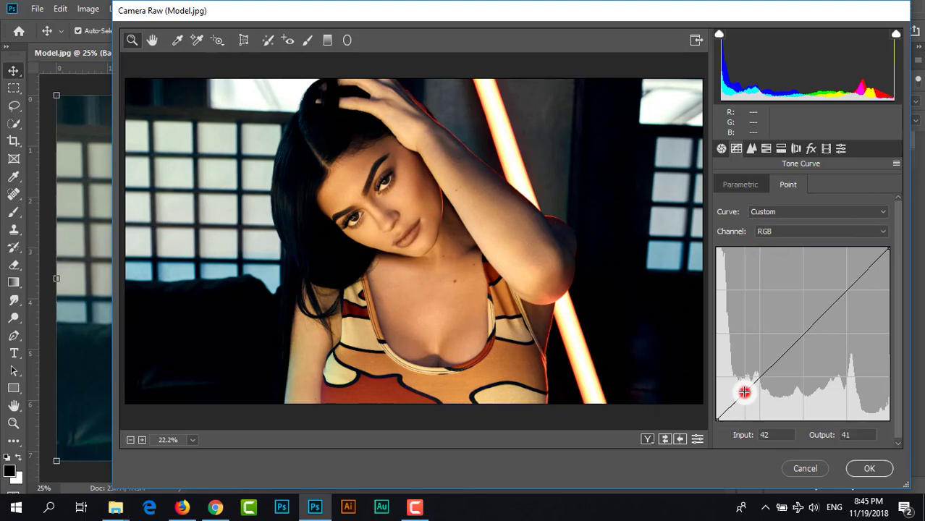
pyautogui.click(781, 355)
pyautogui.click(828, 309)
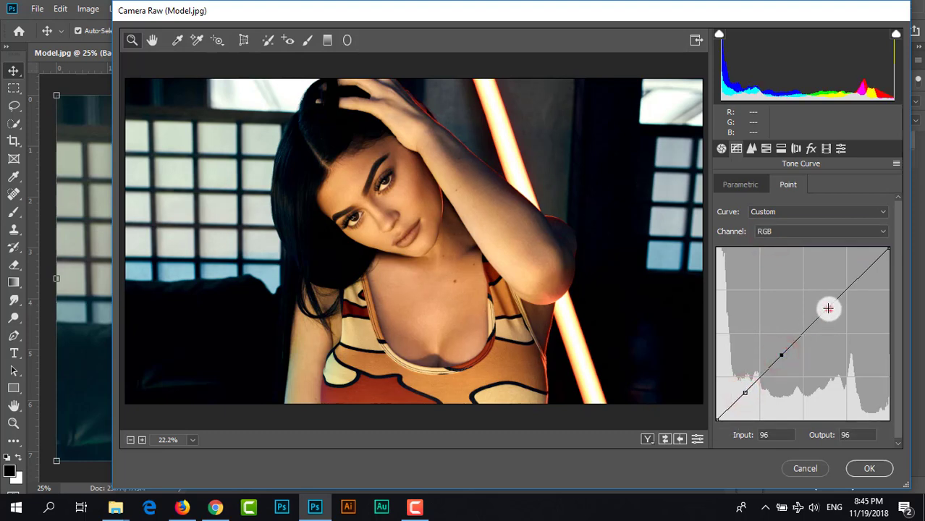
pyautogui.click(717, 419)
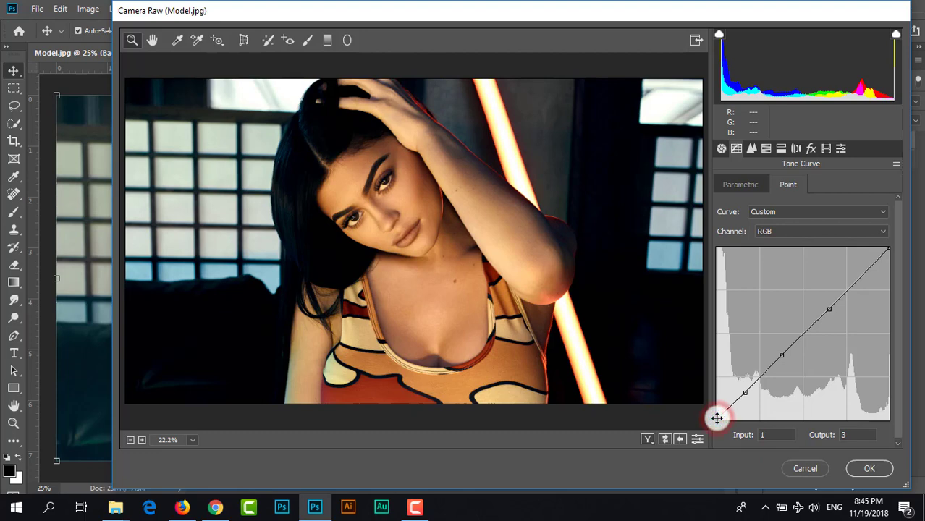
pyautogui.moveTo(717, 418); pyautogui.dragTo(710, 406)
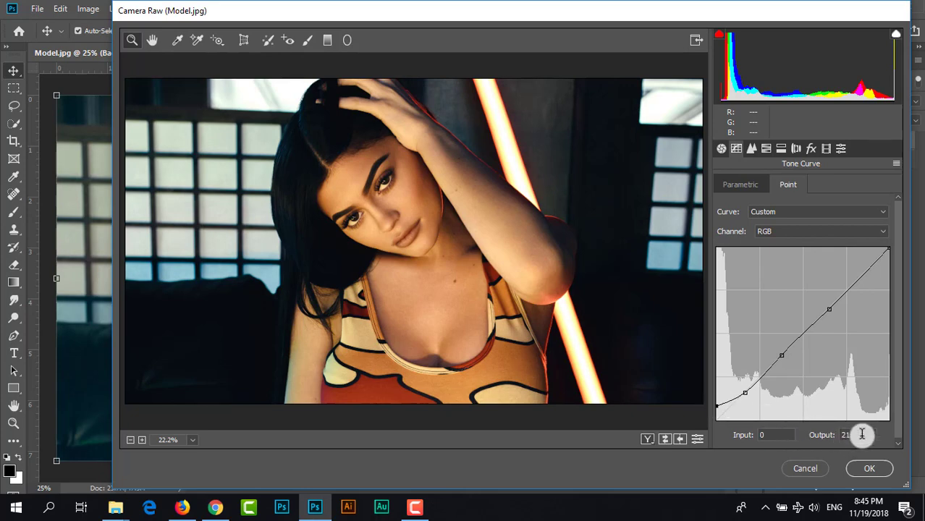
# - Set the sharpening amount to 20 and the luminance noise reduction to 10
pyautogui.click(749, 150)
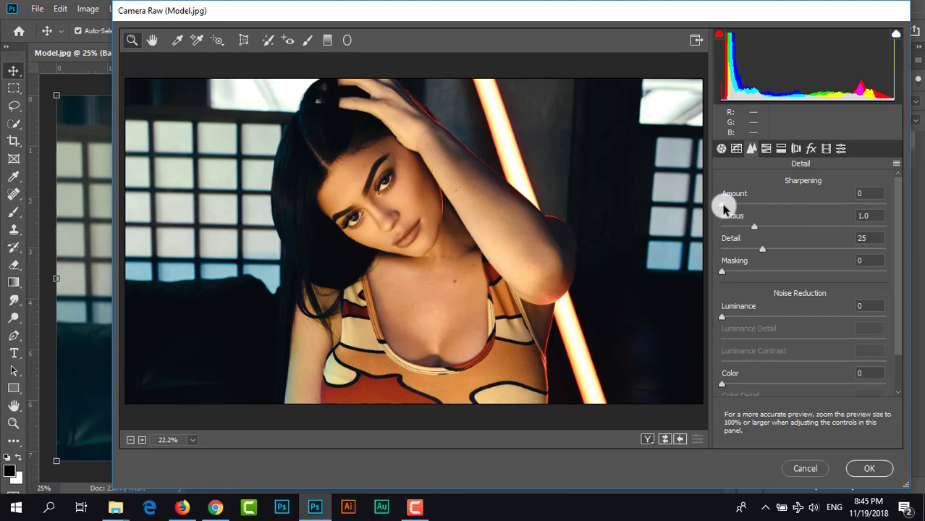
pyautogui.moveTo(718, 205); pyautogui.dragTo(743, 215)
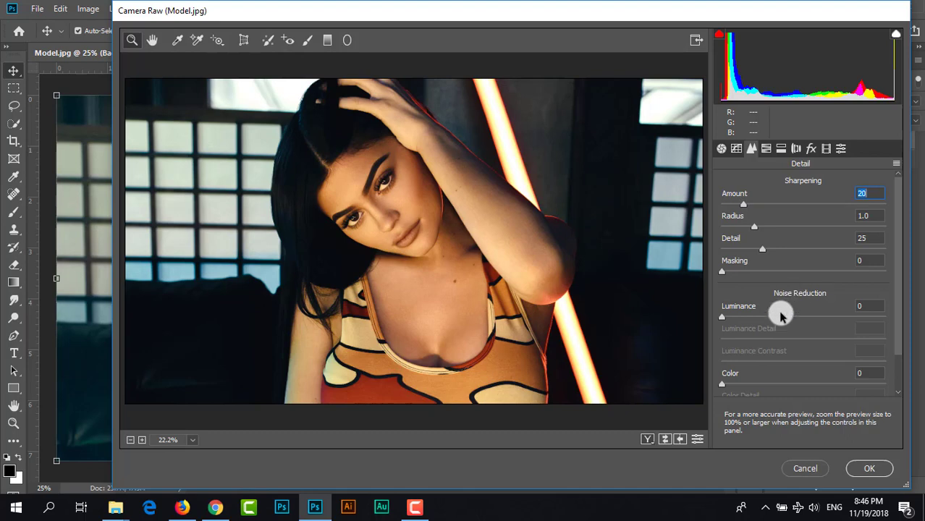
pyautogui.click(722, 319)
pyautogui.moveTo(722, 319); pyautogui.dragTo(737, 320)
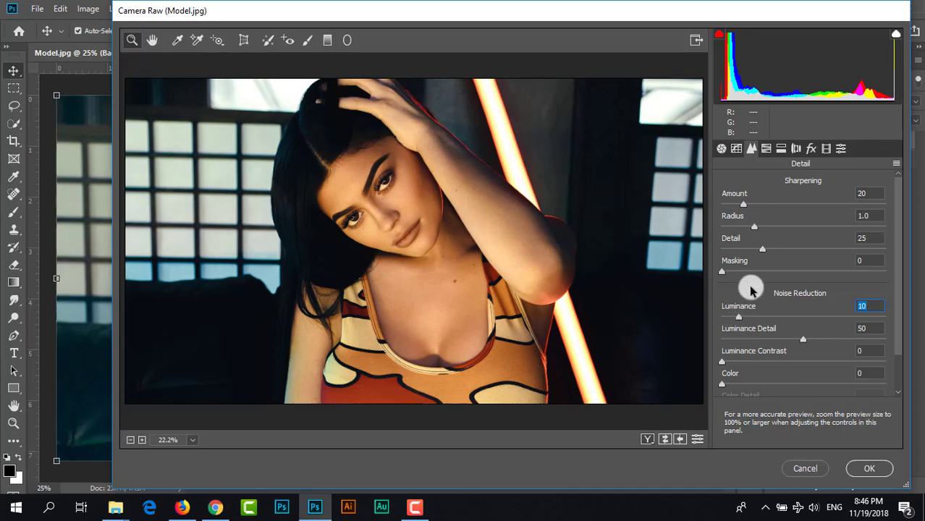
# - In the HSL adjustments, set the saturation of Reds to +75, Oranges to +10 and Yellows to +10
pyautogui.click(769, 149)
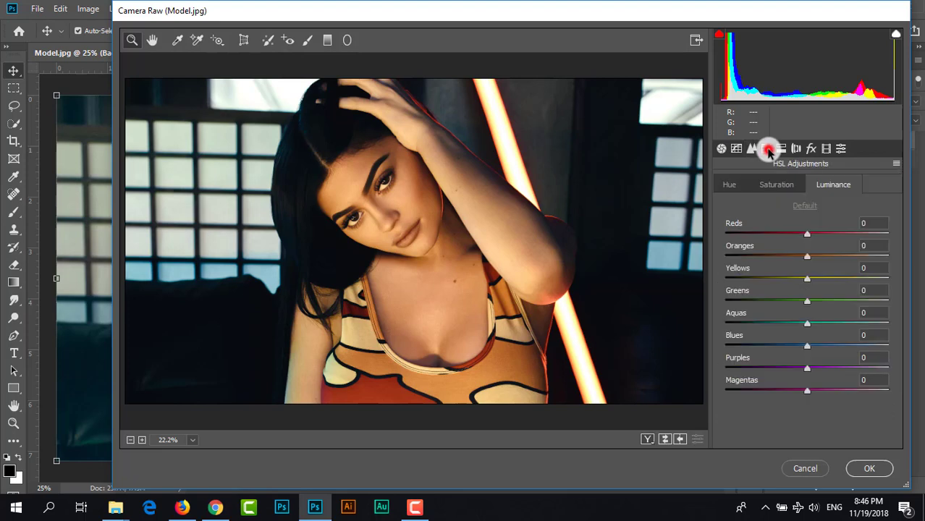
pyautogui.click(774, 186)
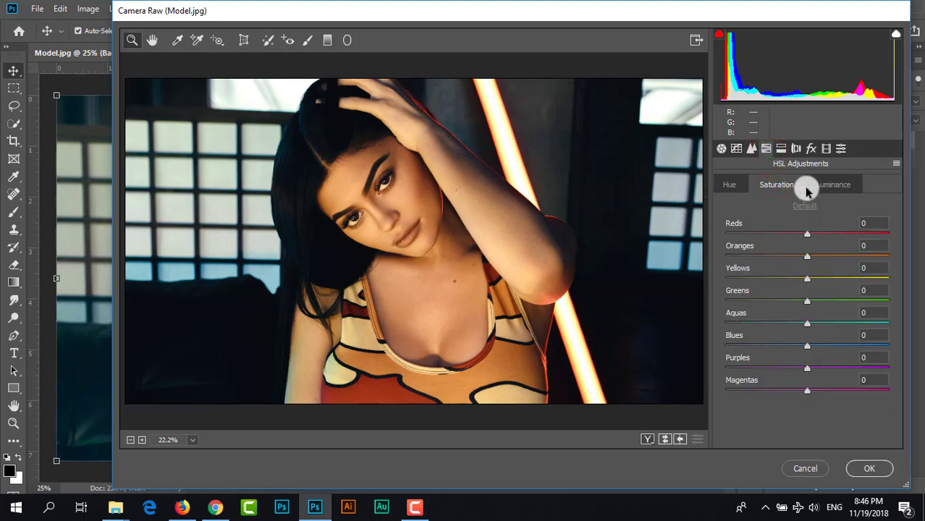
pyautogui.click(781, 188)
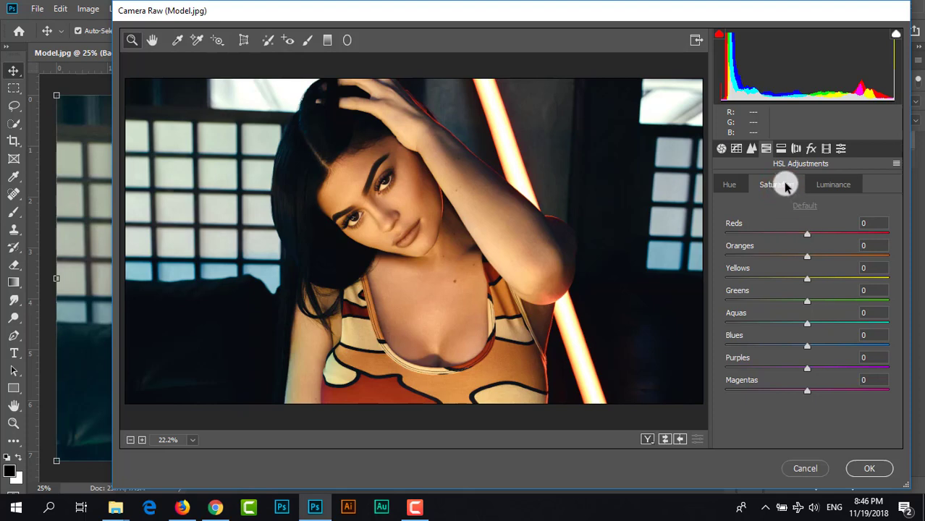
pyautogui.moveTo(809, 238); pyautogui.dragTo(869, 249)
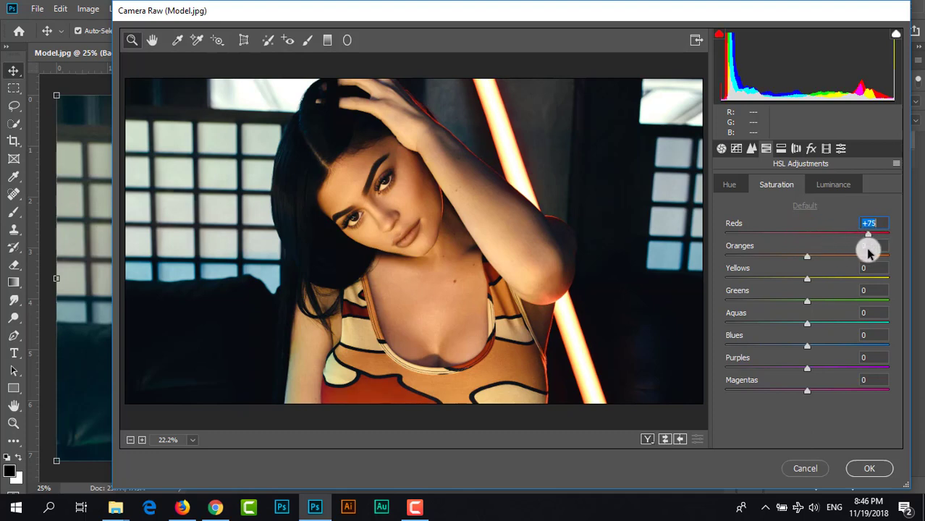
pyautogui.moveTo(806, 258)
pyautogui.mouseDown()
pyautogui.moveTo(846, 258)
pyautogui.moveTo(812, 266)
pyautogui.mouseUp()
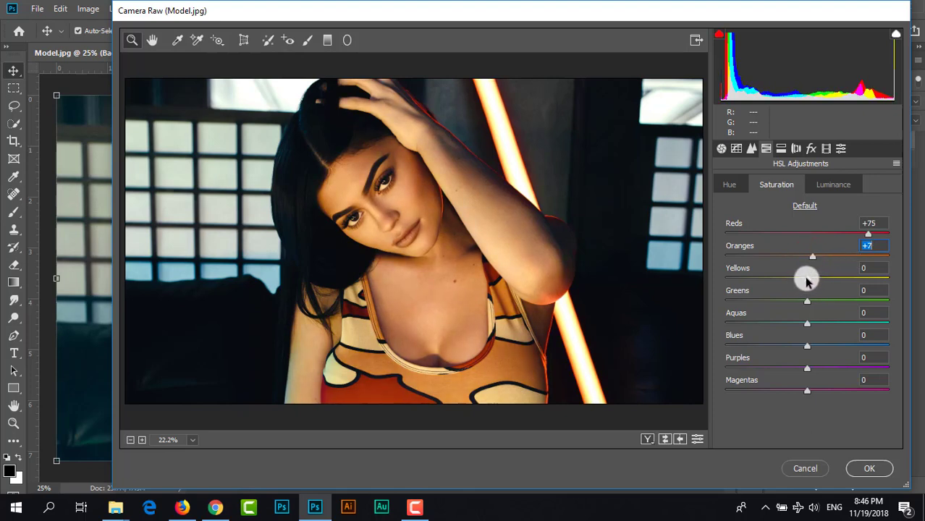
pyautogui.moveTo(806, 279); pyautogui.dragTo(815, 259)
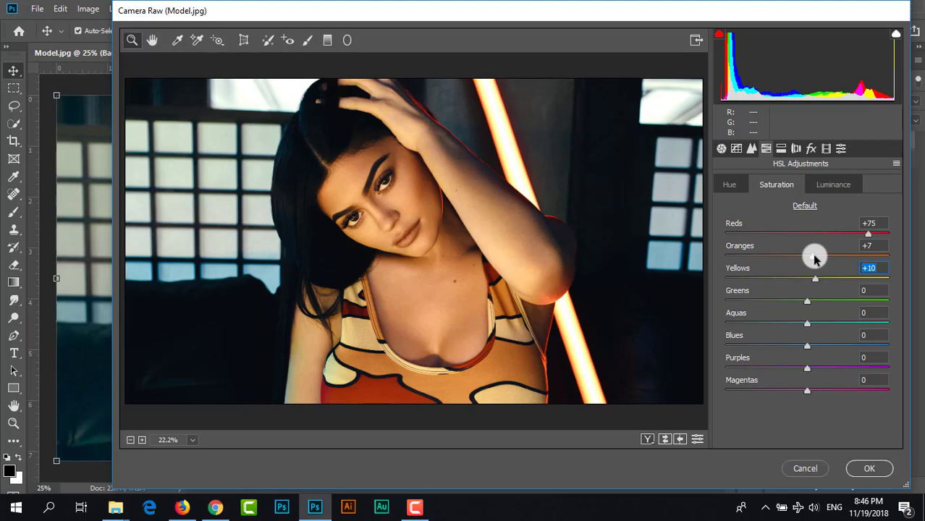
pyautogui.moveTo(811, 257)
pyautogui.mouseDown()
pyautogui.moveTo(768, 261)
pyautogui.moveTo(797, 262)
pyautogui.moveTo(781, 271)
pyautogui.moveTo(816, 268)
pyautogui.mouseUp()
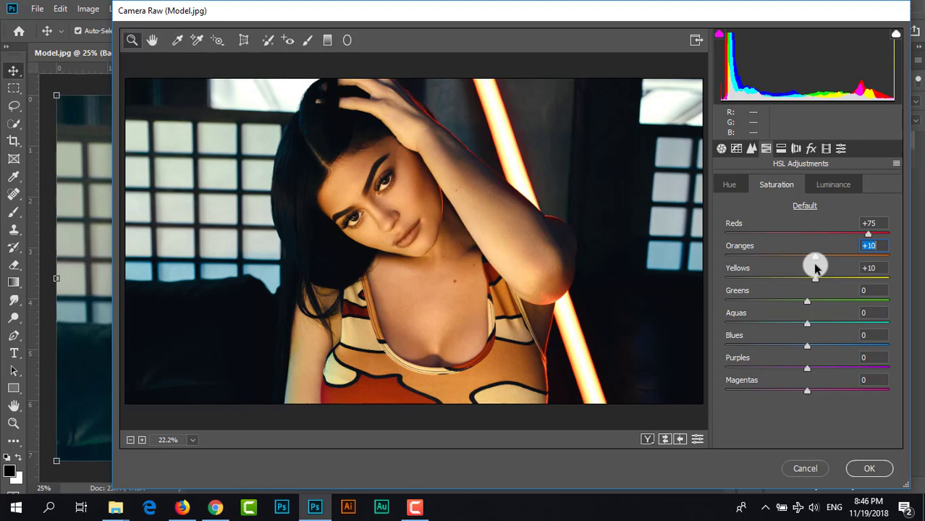
# - Shift the HSL hue of Reds to -72, Oranges to -10 and Yellows to -63
pyautogui.click(729, 185)
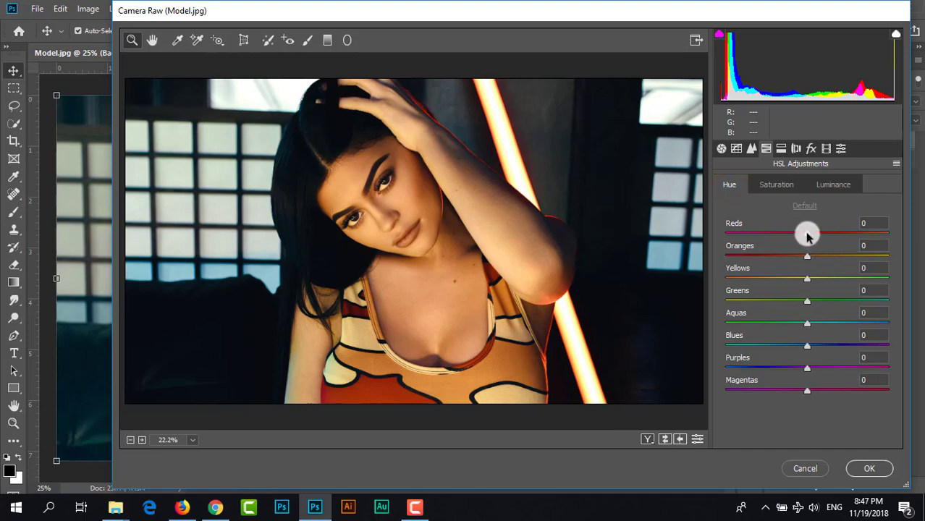
pyautogui.moveTo(807, 236); pyautogui.dragTo(749, 260)
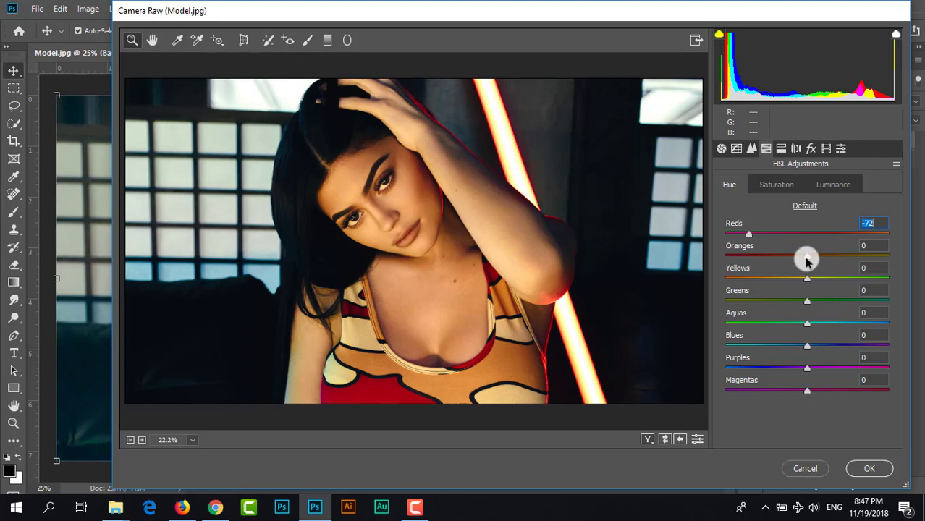
pyautogui.moveTo(807, 260)
pyautogui.mouseDown()
pyautogui.moveTo(847, 258)
pyautogui.moveTo(803, 268)
pyautogui.moveTo(807, 259)
pyautogui.moveTo(776, 261)
pyautogui.moveTo(800, 267)
pyautogui.mouseUp()
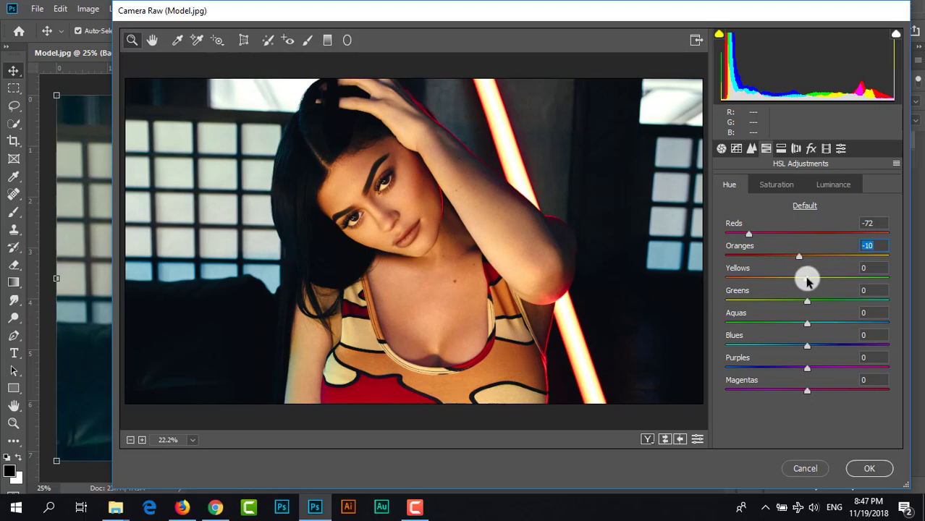
pyautogui.moveTo(808, 281); pyautogui.dragTo(755, 293)
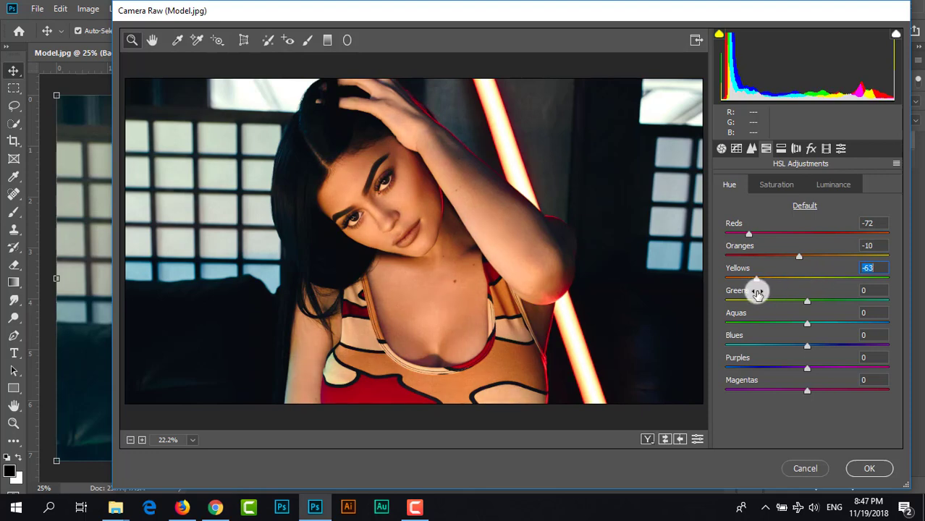
# - Raise the HSL luminance of Yellows to +91, Oranges to +7 and Reds to +33
pyautogui.click(835, 185)
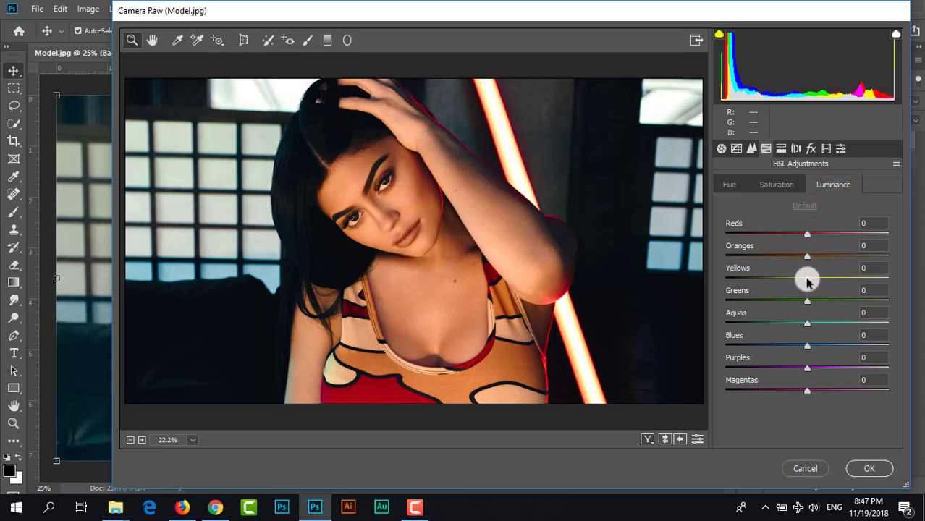
pyautogui.moveTo(807, 281); pyautogui.dragTo(882, 289)
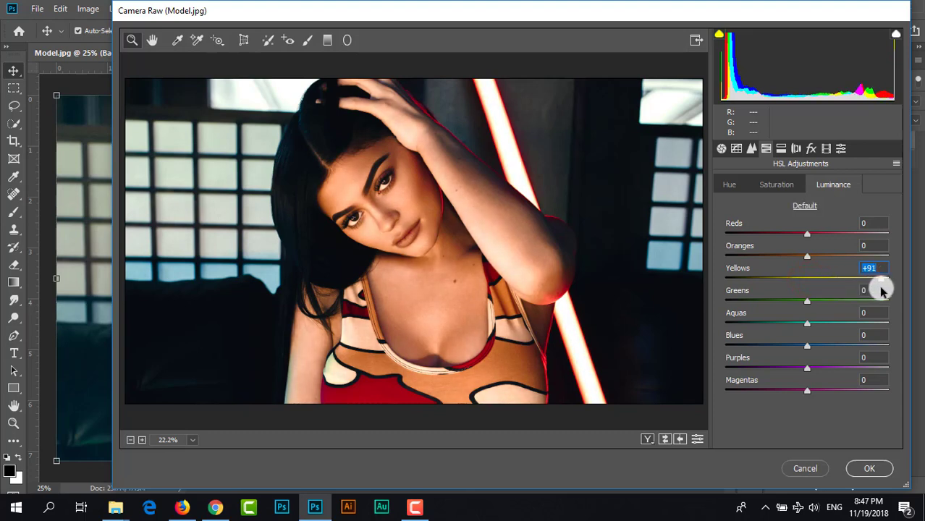
pyautogui.moveTo(806, 259)
pyautogui.mouseDown()
pyautogui.moveTo(836, 256)
pyautogui.moveTo(779, 262)
pyautogui.moveTo(812, 269)
pyautogui.mouseUp()
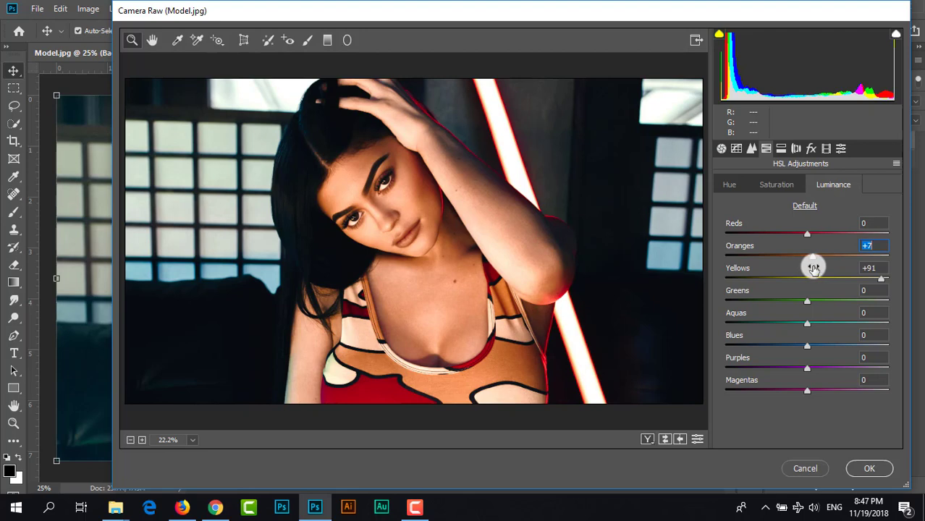
pyautogui.moveTo(805, 235); pyautogui.dragTo(834, 279)
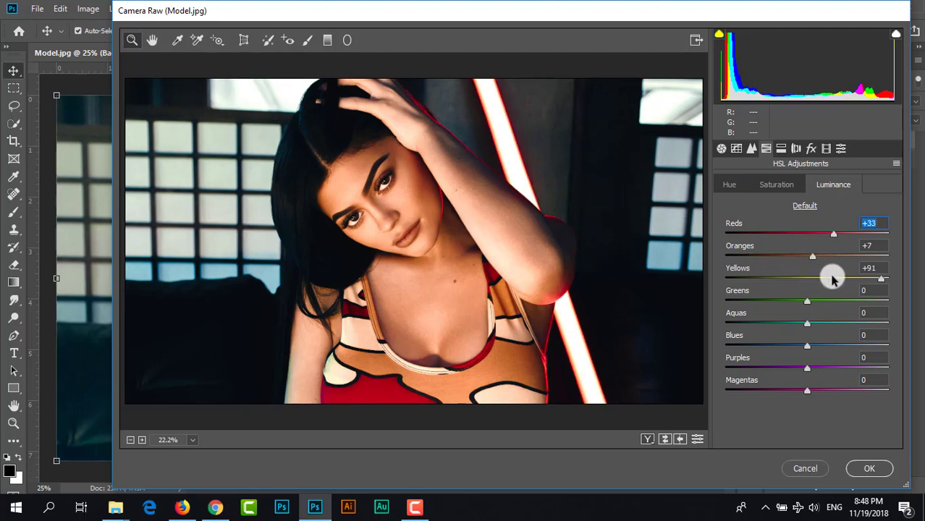
# - Apply split toning with highlights at hue 99, saturation 10 and shadows at hue 198, saturation 10
pyautogui.click(781, 148)
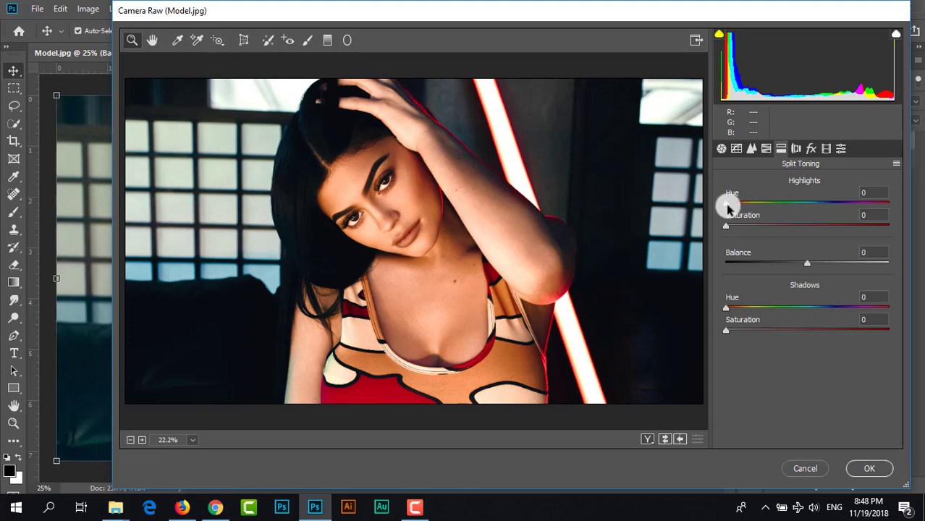
pyautogui.moveTo(729, 206); pyautogui.dragTo(771, 218)
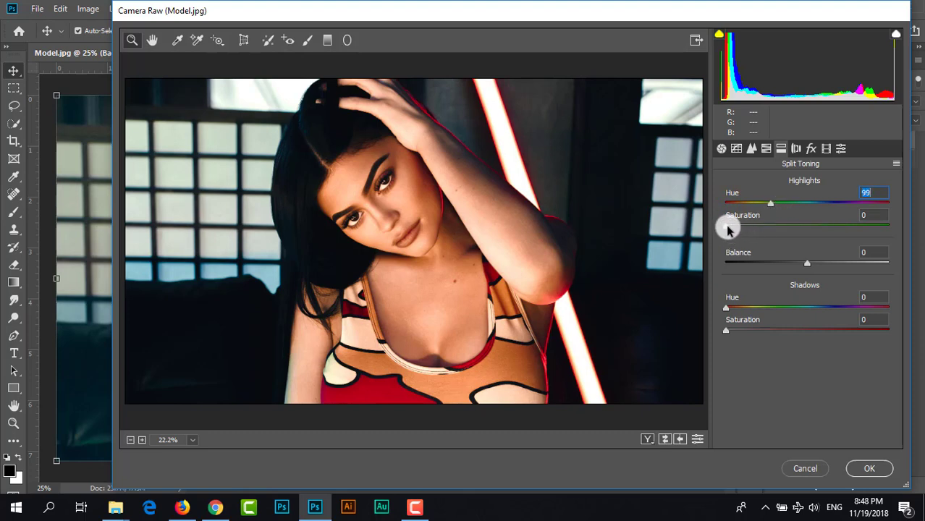
pyautogui.moveTo(727, 229); pyautogui.dragTo(743, 230)
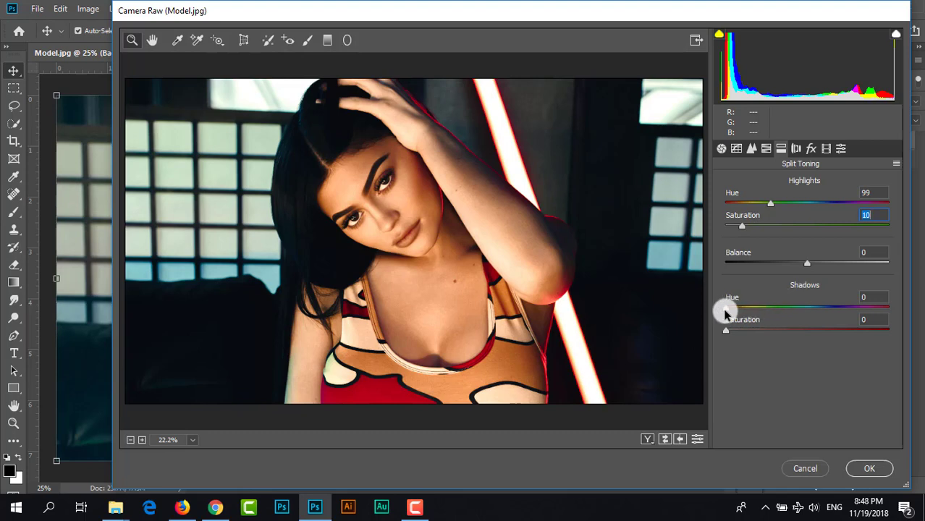
pyautogui.moveTo(727, 306); pyautogui.dragTo(814, 311)
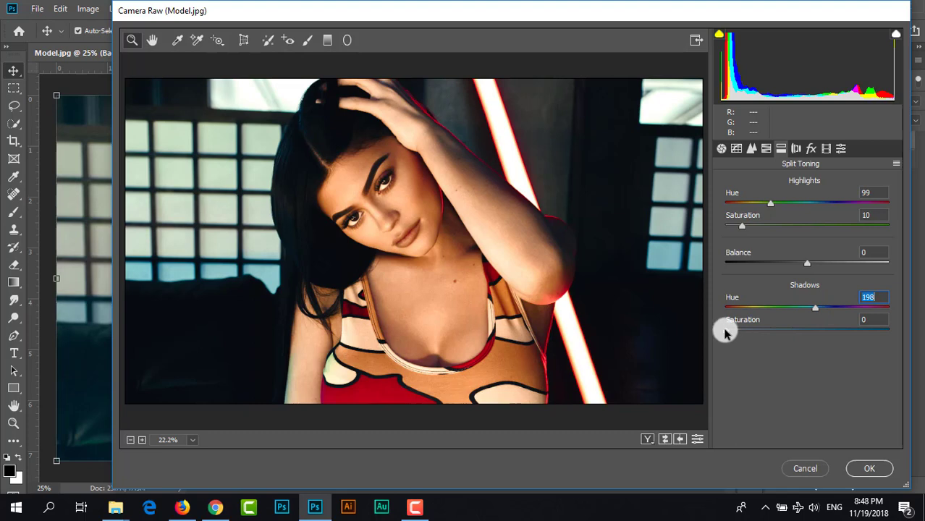
pyautogui.moveTo(725, 328); pyautogui.dragTo(744, 340)
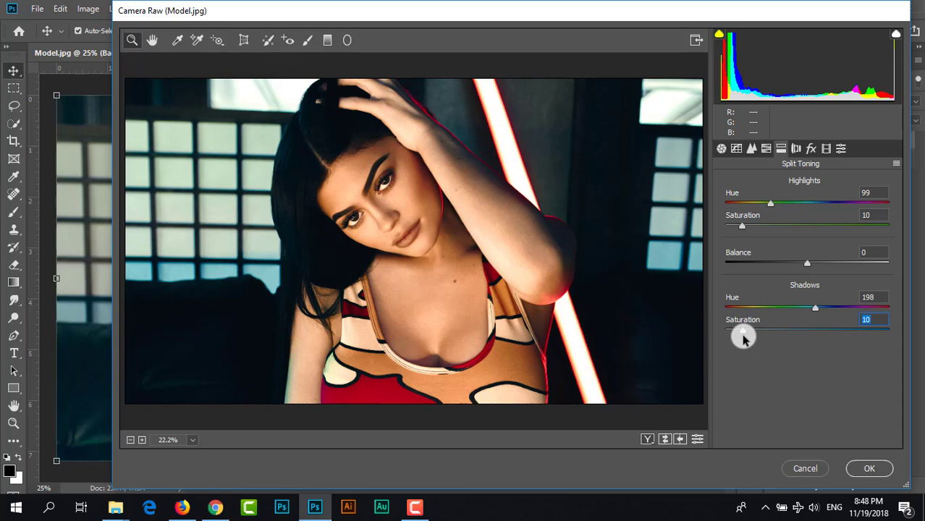
# - In the camera calibration, set the Red Primary hue to +30 and its saturation to -15
pyautogui.click(794, 152)
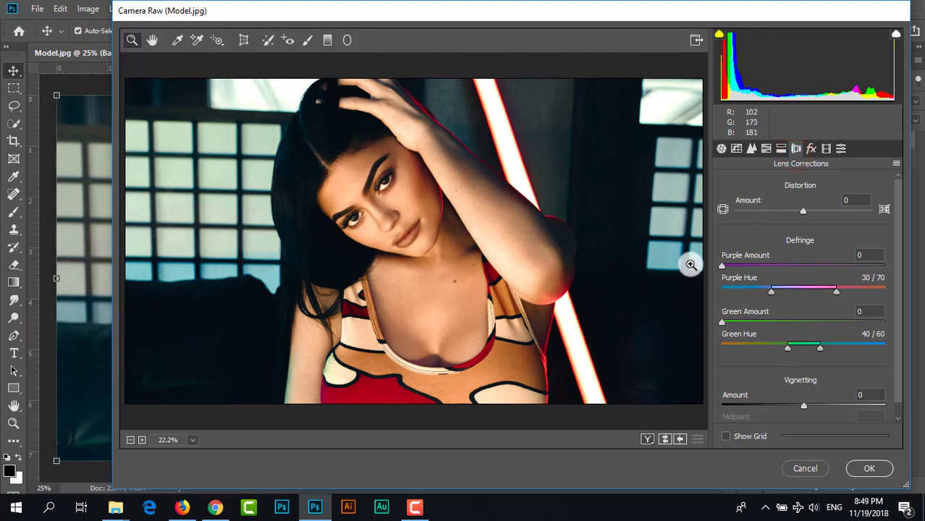
pyautogui.click(809, 151)
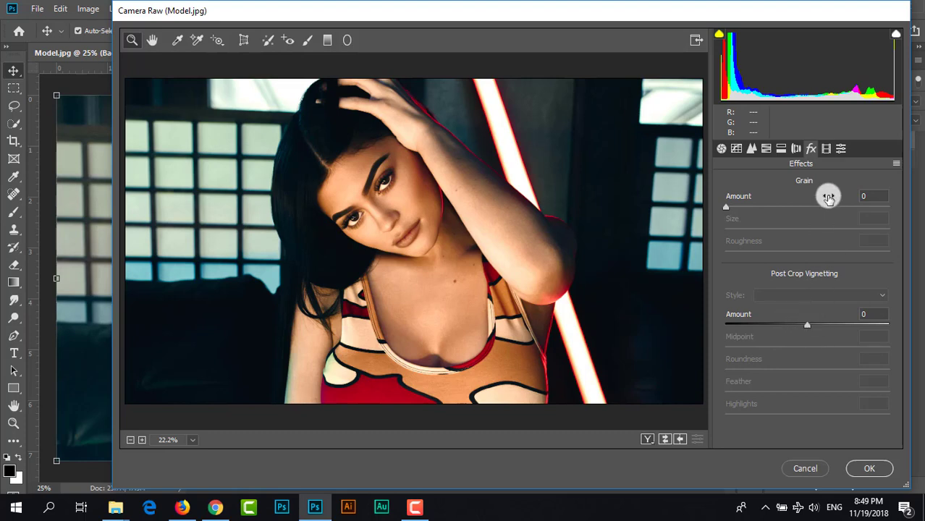
pyautogui.click(825, 151)
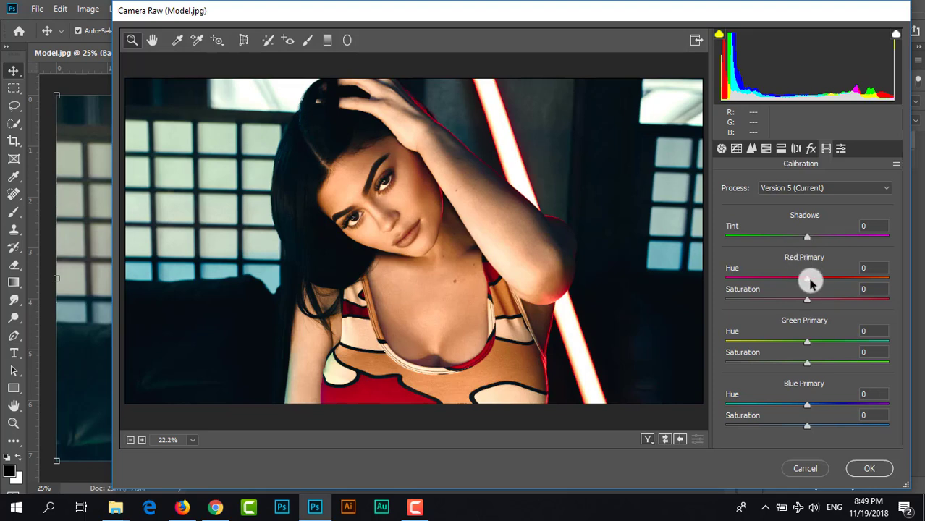
pyautogui.moveTo(806, 279); pyautogui.dragTo(830, 283)
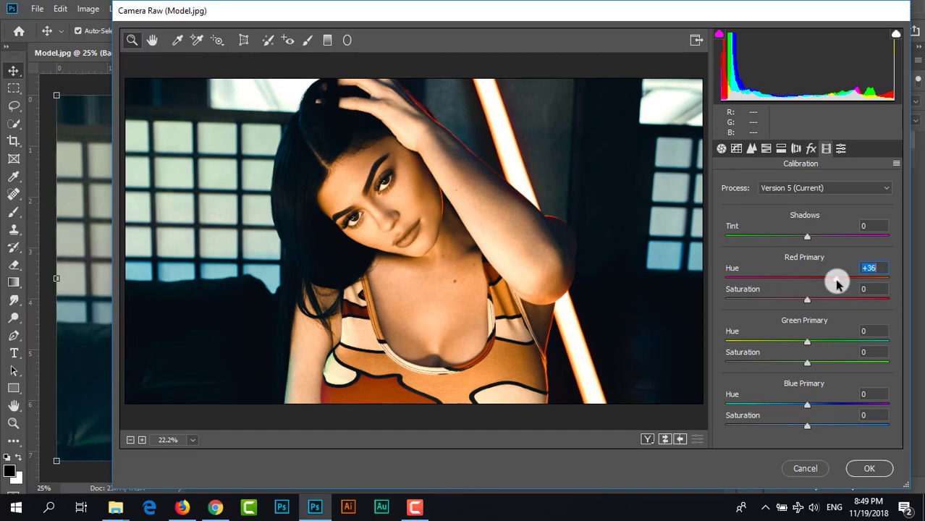
pyautogui.moveTo(836, 287); pyautogui.dragTo(832, 288)
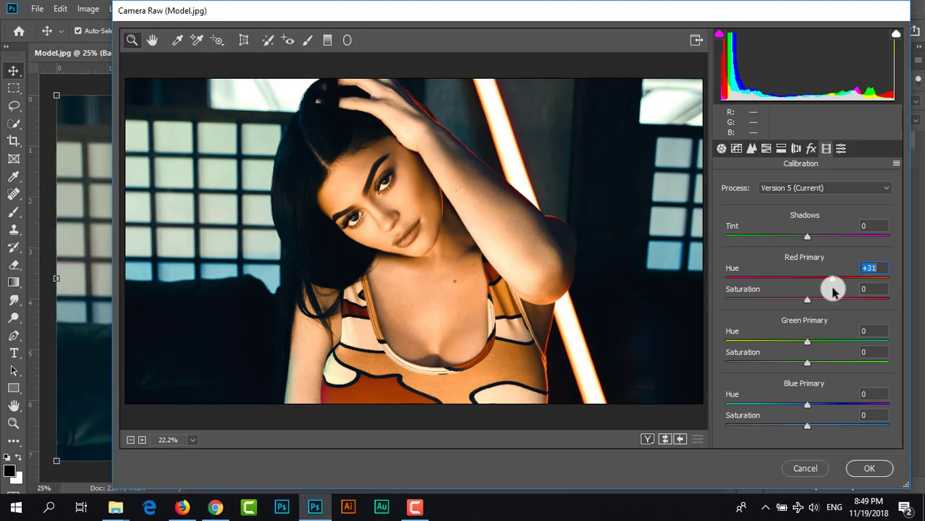
pyautogui.moveTo(831, 290); pyautogui.dragTo(831, 290)
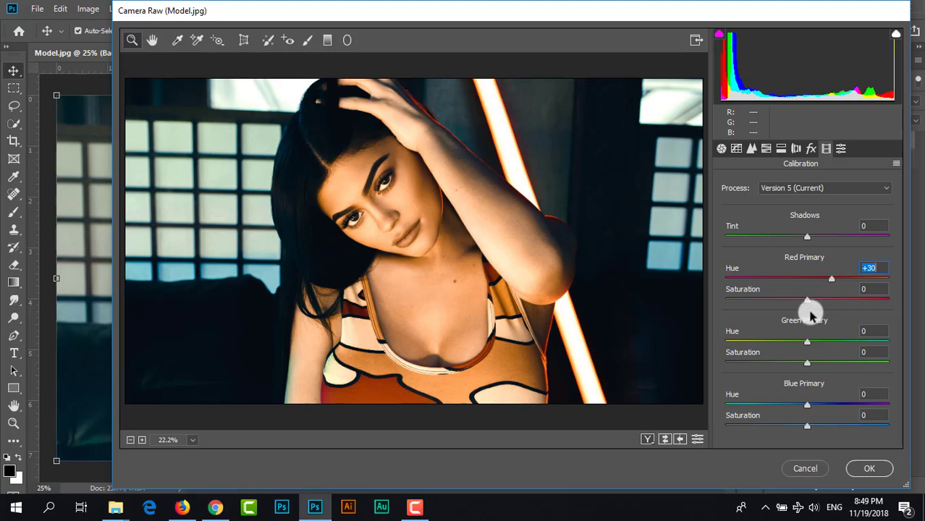
pyautogui.click(806, 301)
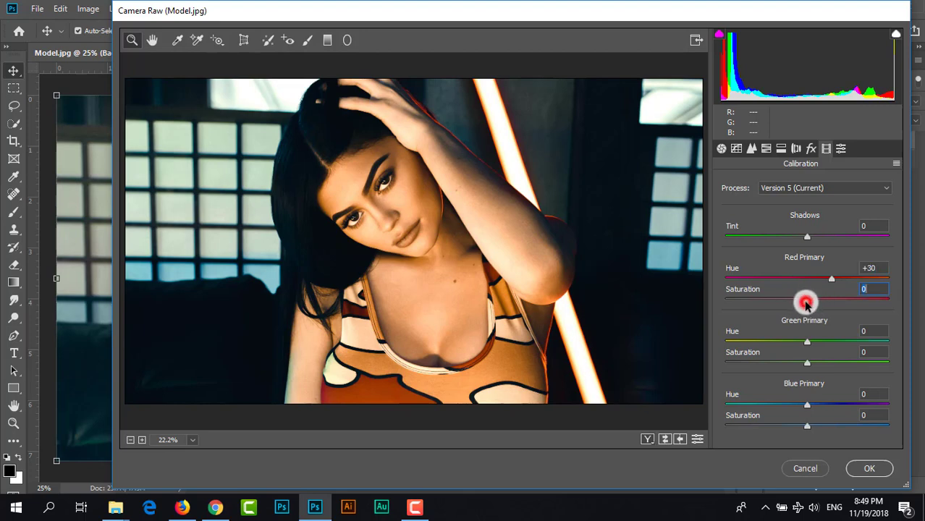
pyautogui.moveTo(807, 302)
pyautogui.mouseDown()
pyautogui.moveTo(789, 305)
pyautogui.moveTo(795, 310)
pyautogui.mouseUp()
pyautogui.click(853, 288)
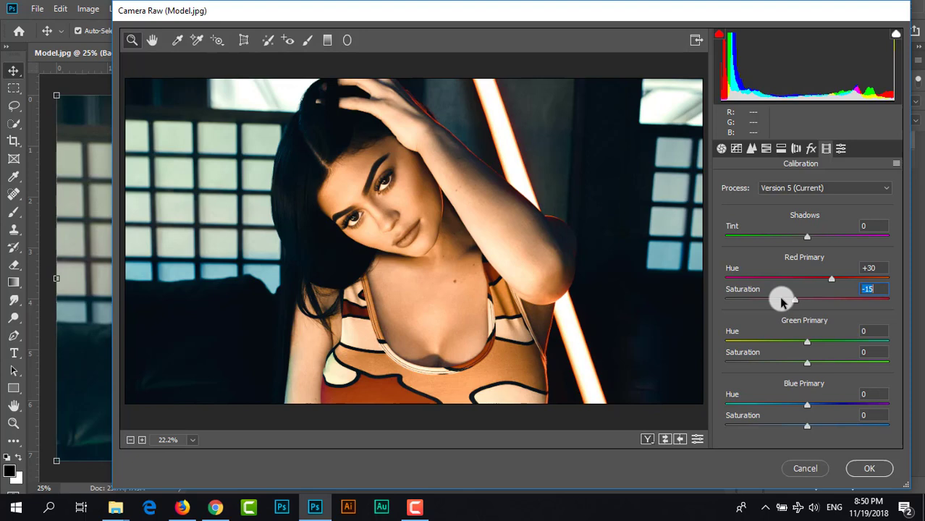
# - Set the Green Primary calibration hue to +14 and its saturation to -7
pyautogui.click(807, 343)
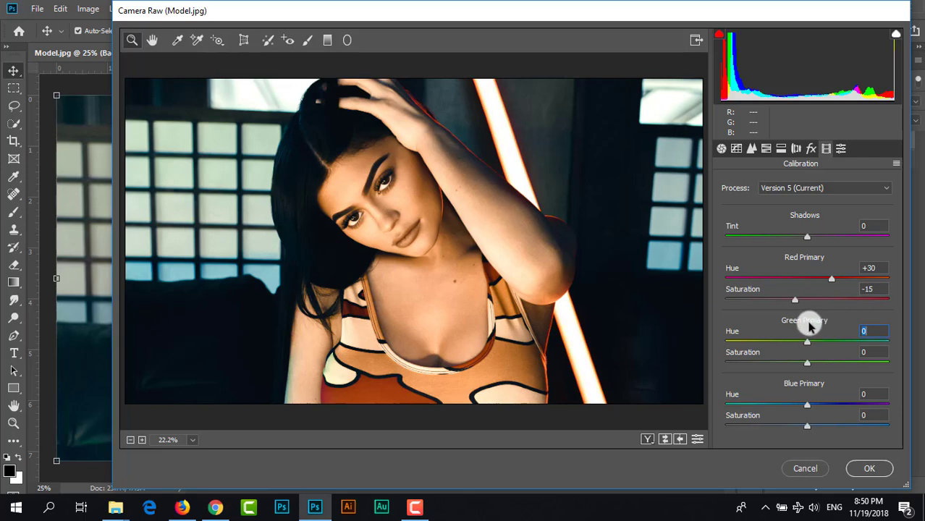
pyautogui.moveTo(807, 341); pyautogui.dragTo(821, 349)
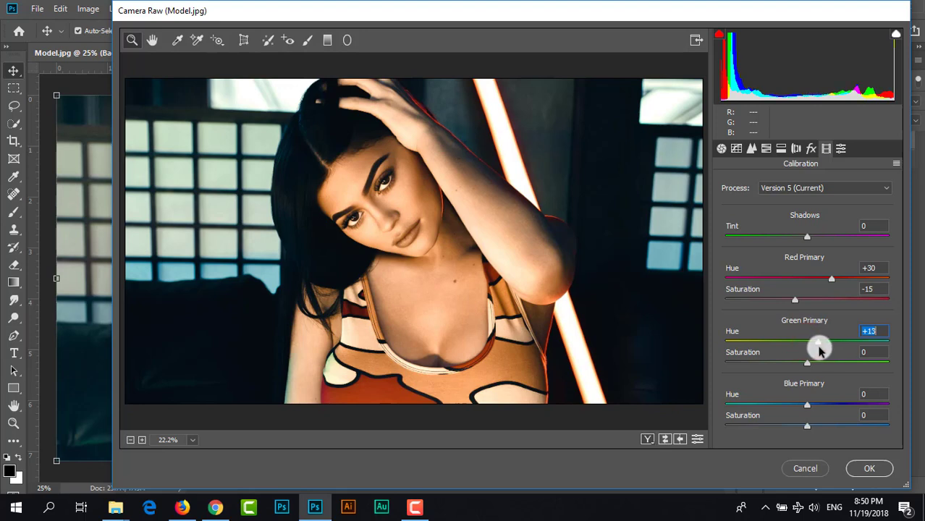
pyautogui.moveTo(819, 350); pyautogui.dragTo(820, 353)
pyautogui.moveTo(821, 353); pyautogui.dragTo(818, 351)
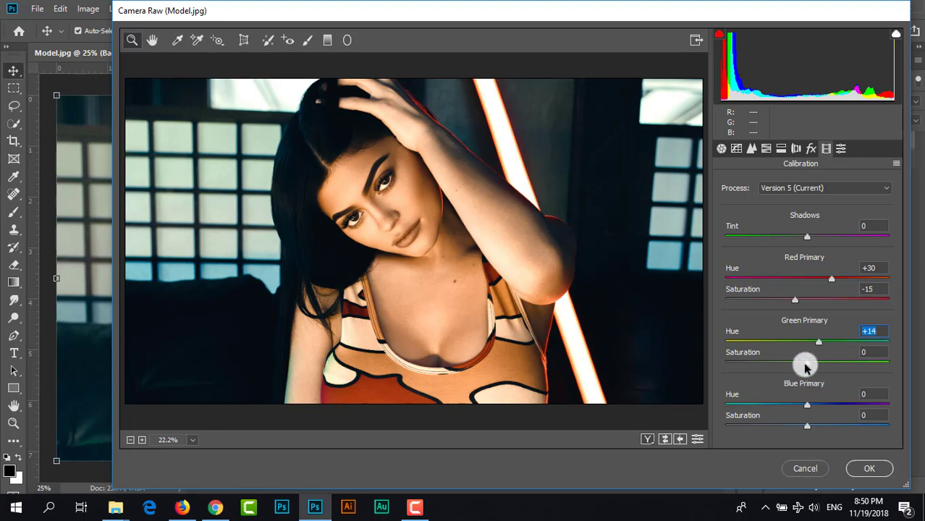
pyautogui.moveTo(808, 365); pyautogui.dragTo(802, 374)
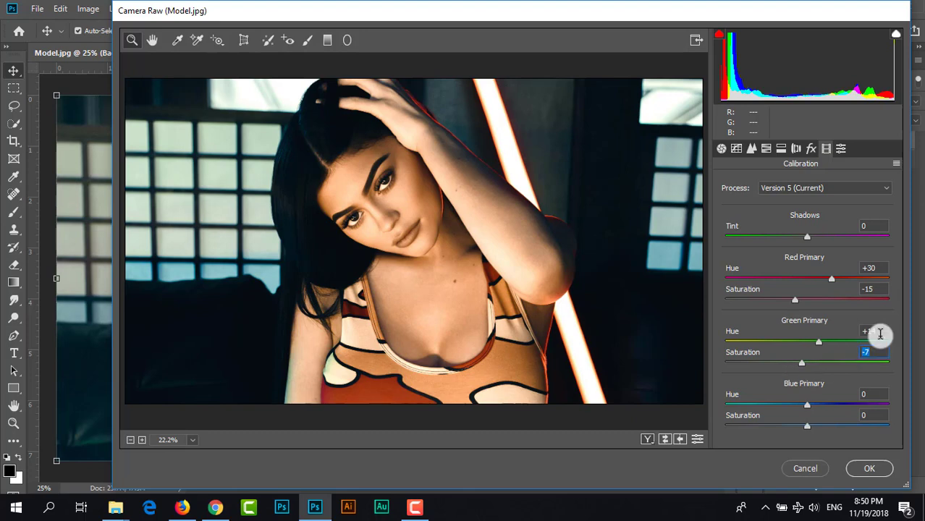
# - Set the Blue Primary calibration hue to +32 and its saturation to -16
pyautogui.moveTo(875, 334); pyautogui.dragTo(882, 351)
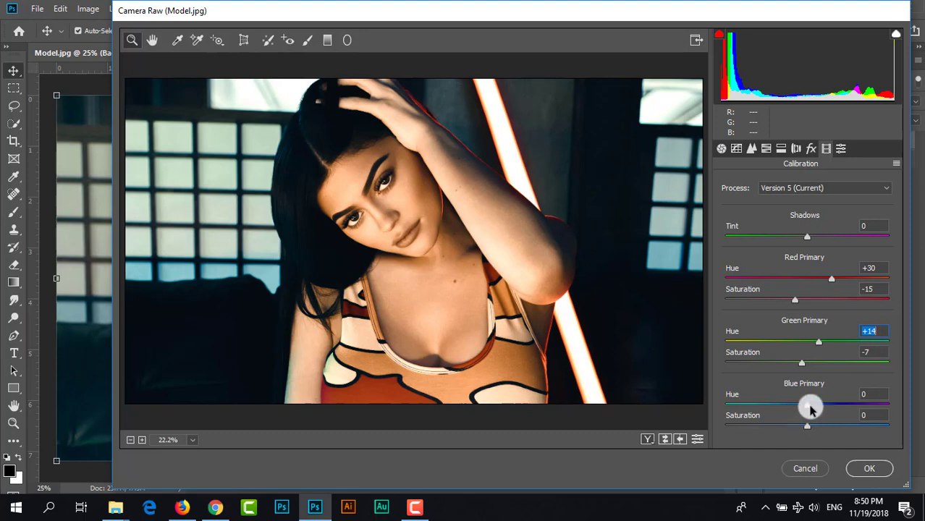
pyautogui.moveTo(807, 409); pyautogui.dragTo(833, 414)
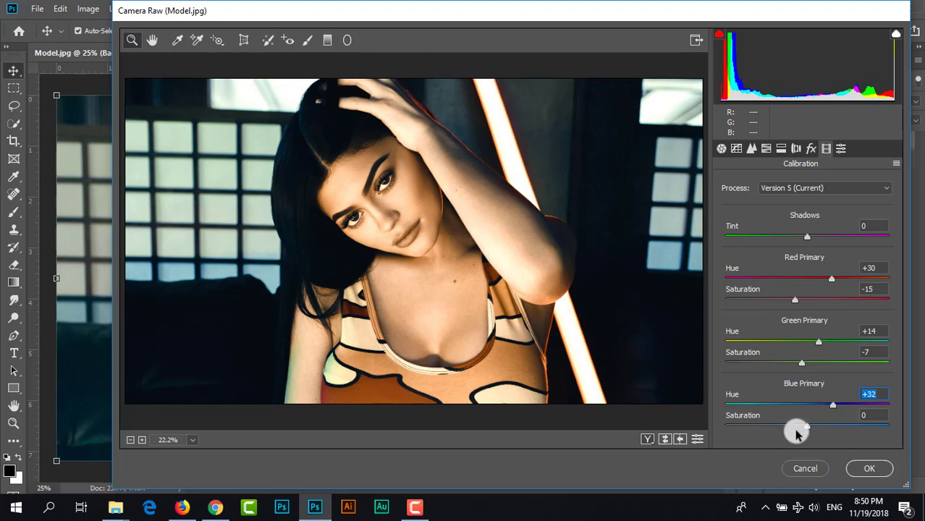
pyautogui.moveTo(805, 428); pyautogui.dragTo(793, 432)
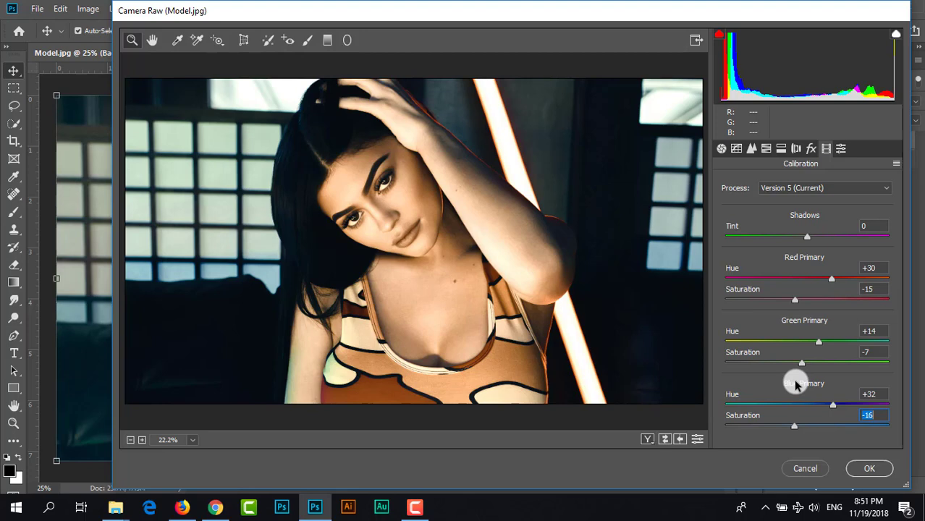
# - Apply the Camera Raw grading to the Background copy layer and compare the result with the original photo
pyautogui.click(648, 441)
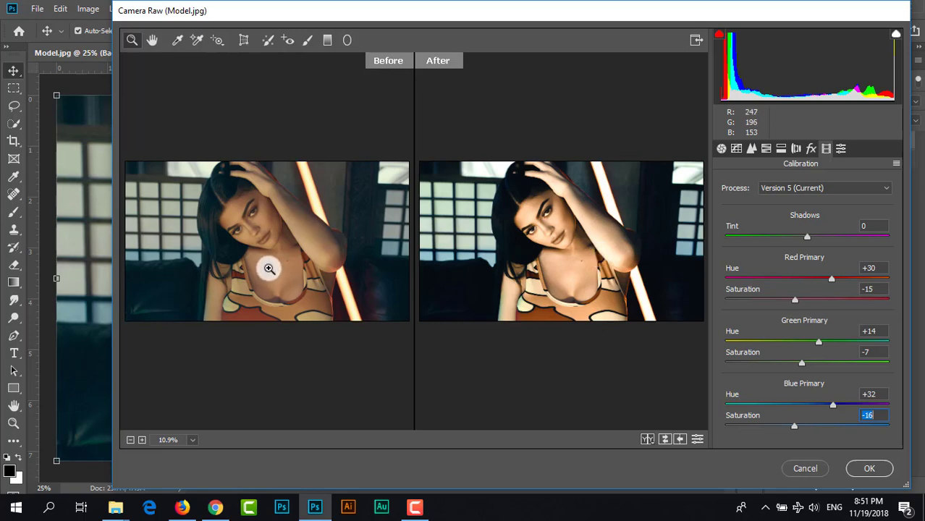
pyautogui.click(865, 466)
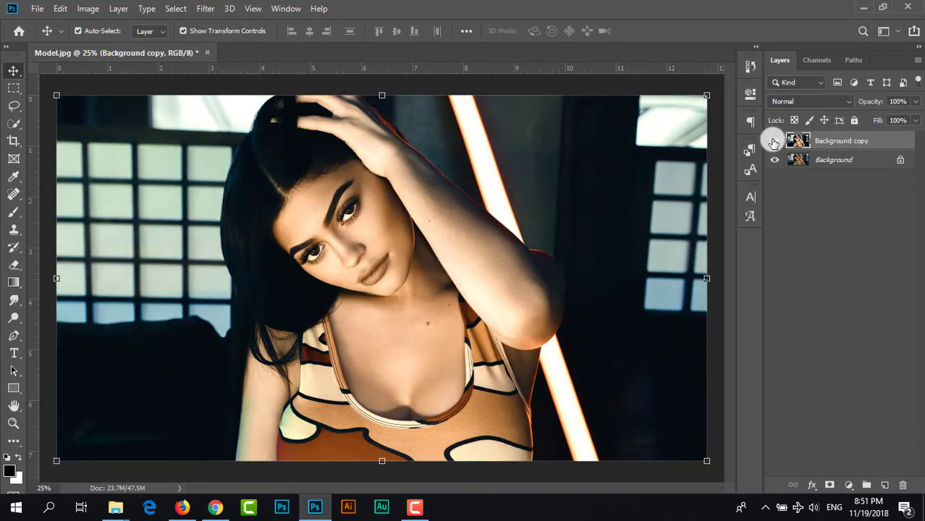
pyautogui.click(774, 142)
pyautogui.click(774, 142)
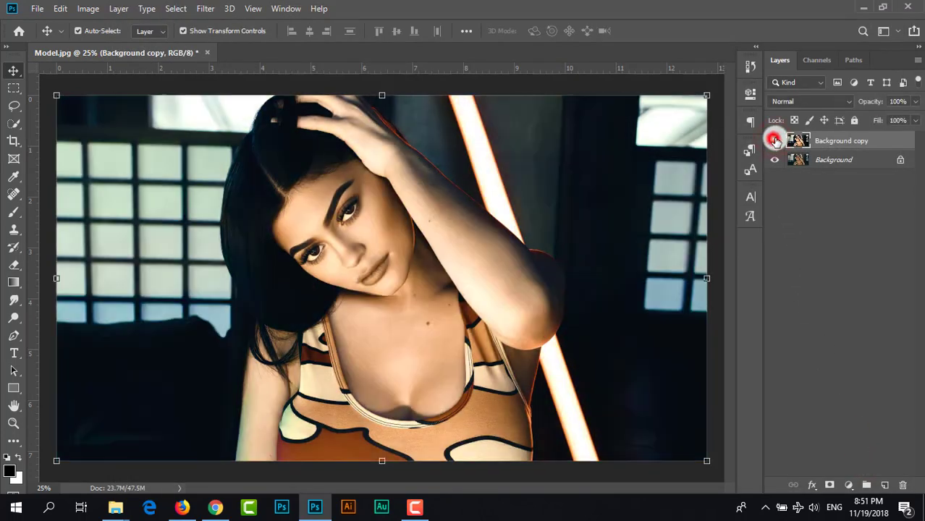
# - Add a Levels adjustment layer above Background copy with the RGB black input at 2 and midtones at 1.22
pyautogui.click(875, 145)
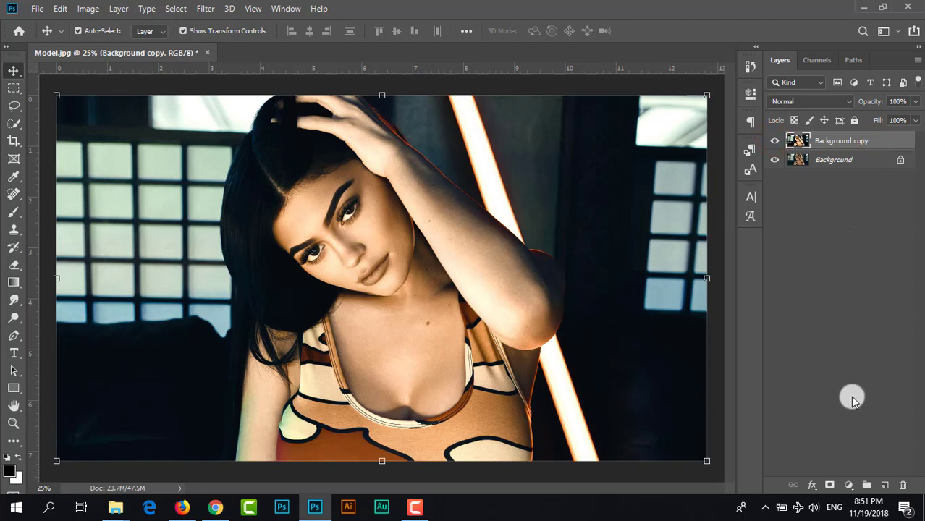
pyautogui.click(848, 485)
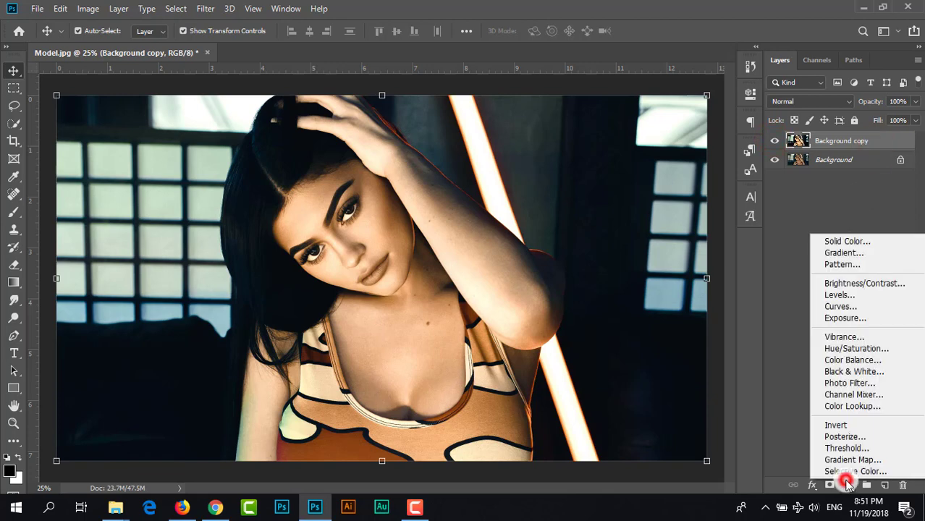
pyautogui.click(862, 303)
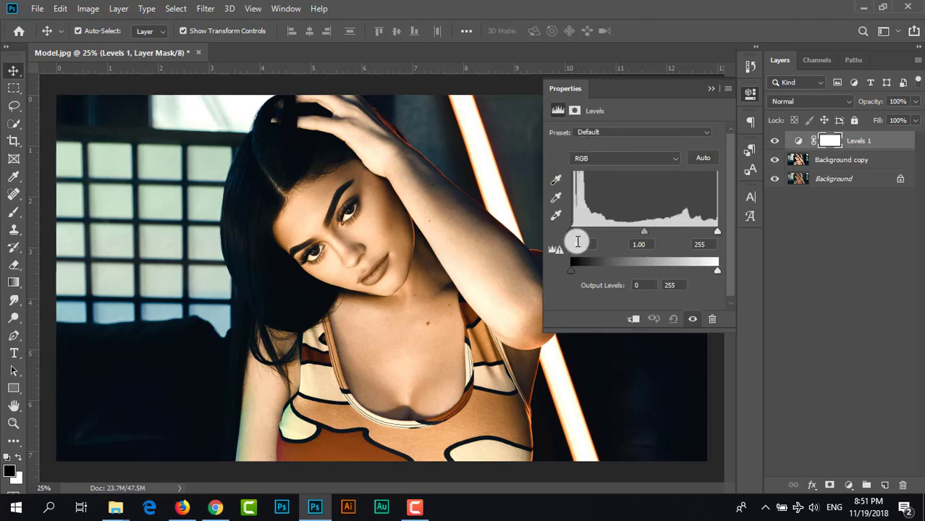
pyautogui.moveTo(571, 237); pyautogui.dragTo(572, 233)
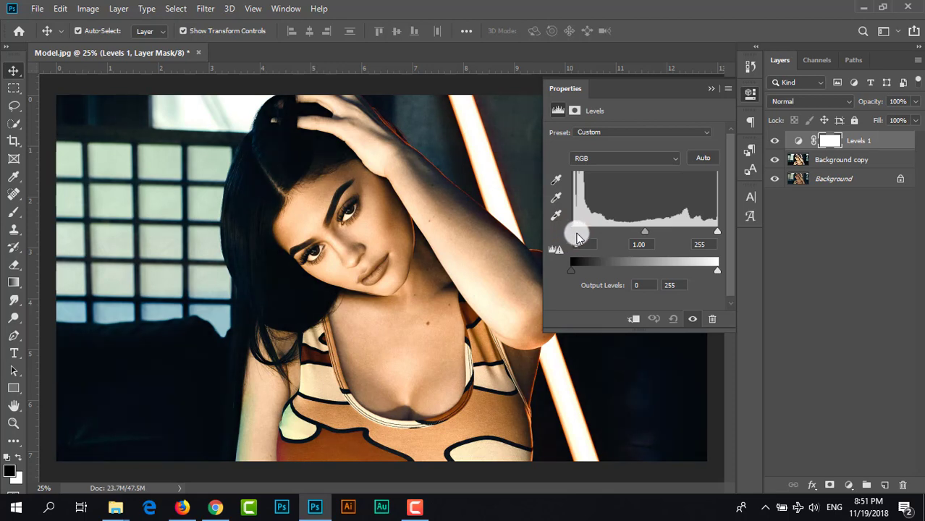
pyautogui.moveTo(719, 234)
pyautogui.mouseDown()
pyautogui.moveTo(699, 242)
pyautogui.moveTo(712, 237)
pyautogui.mouseUp()
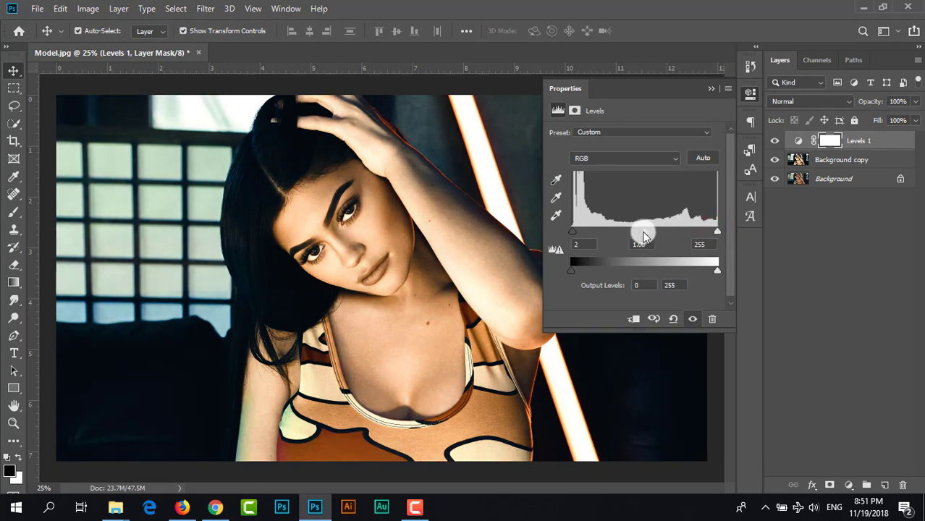
pyautogui.moveTo(642, 232)
pyautogui.mouseDown()
pyautogui.moveTo(652, 234)
pyautogui.moveTo(636, 236)
pyautogui.mouseUp()
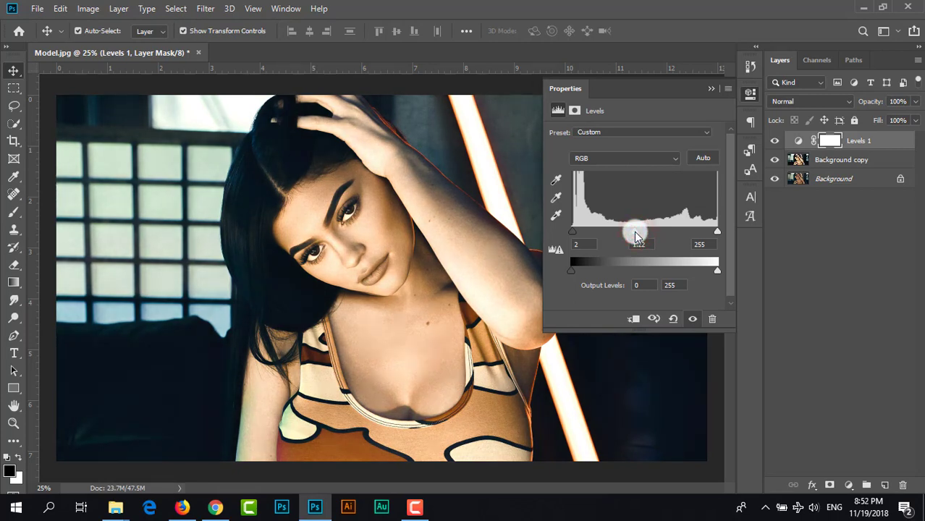
pyautogui.click(634, 232)
pyautogui.click(711, 89)
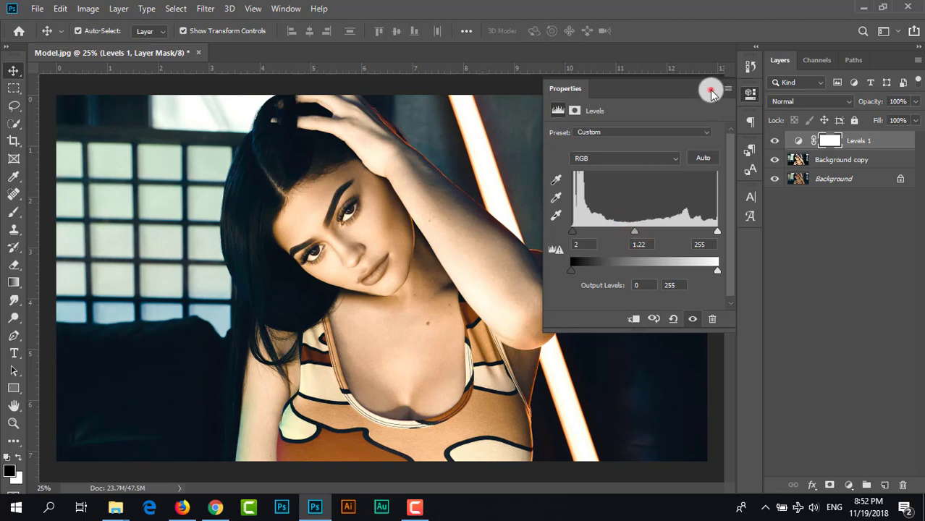
# - Compare the finished grade with the original by isolating the Background layer, and show all layers again
pyautogui.click(774, 178)
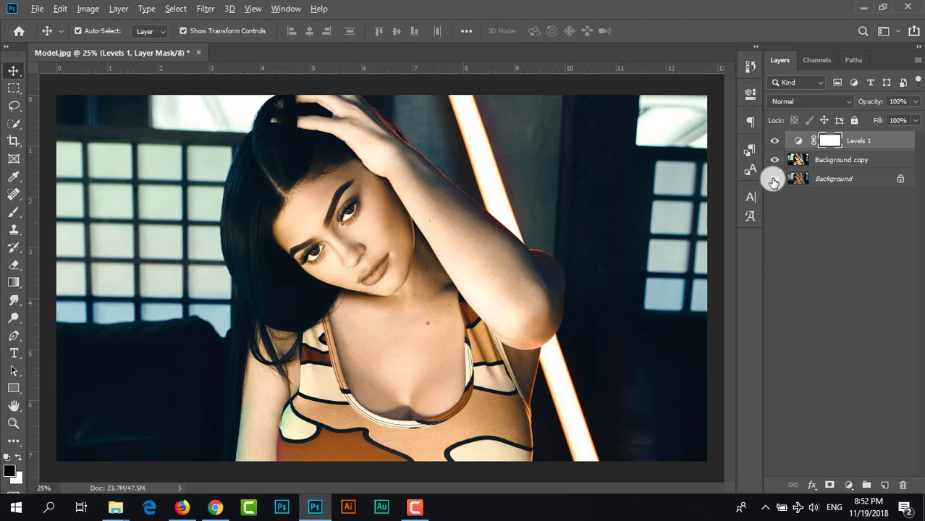
pyautogui.keyDown('alt'); pyautogui.click(774, 179); pyautogui.keyUp('alt')
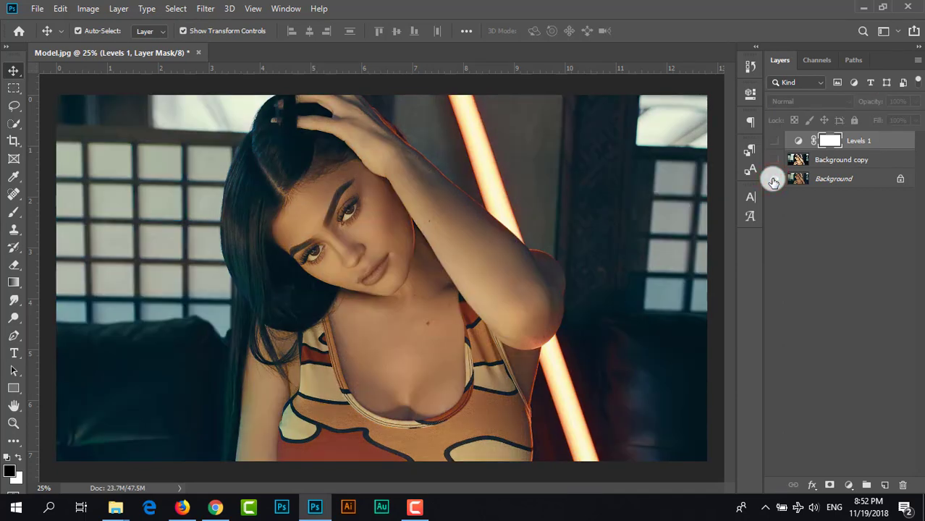
pyautogui.keyDown('alt'); pyautogui.click(773, 178); pyautogui.keyUp('alt')
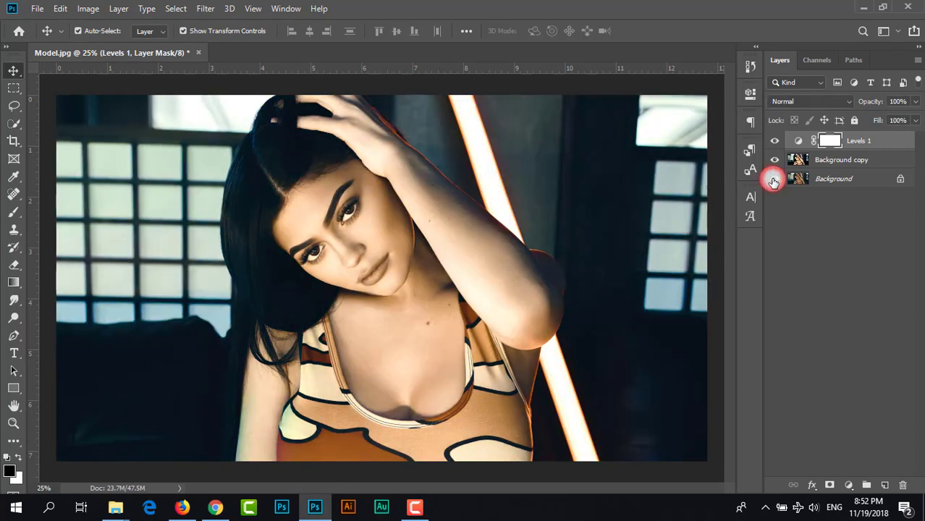